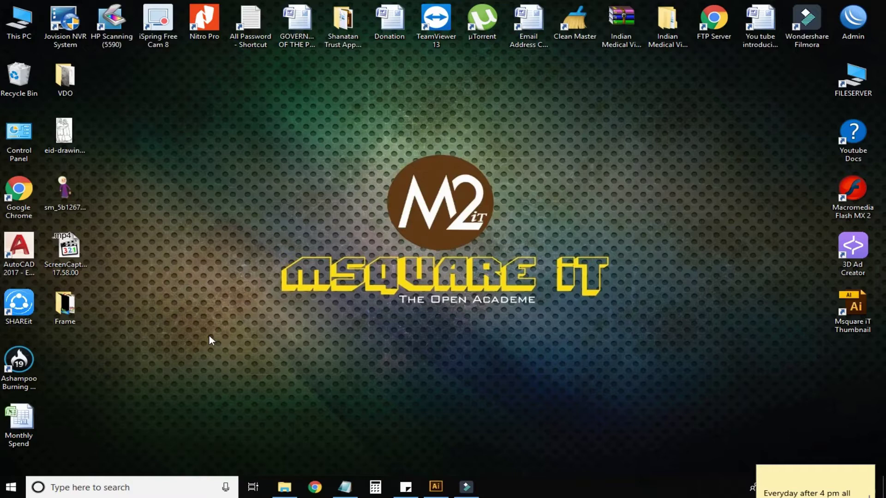
right_click(214, 93)
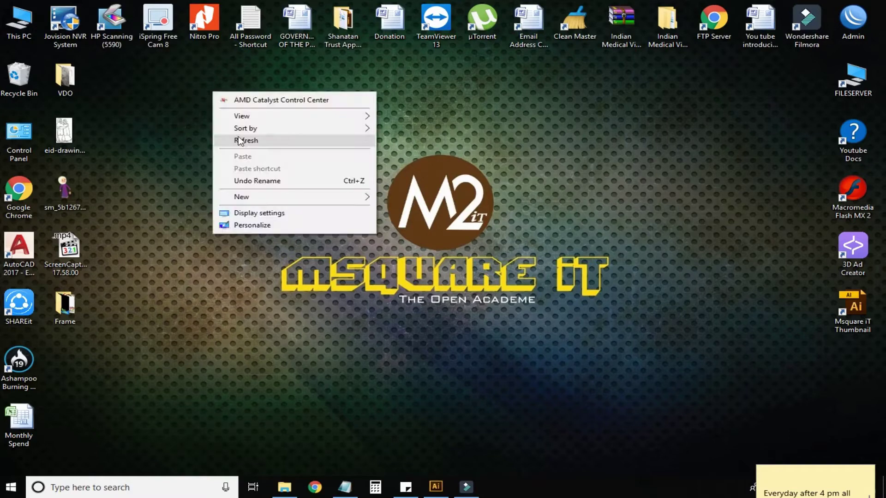
left_click(239, 141)
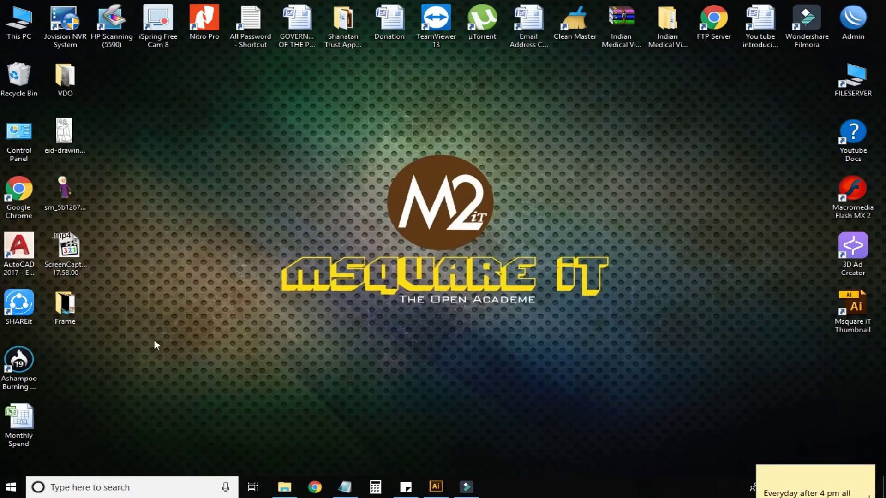
Step: Open the Frame folder on the desktop, examine the sample frame images 01, 02, 03 and 05, and minimize the folder
double_click(72, 313)
left_click(733, 80)
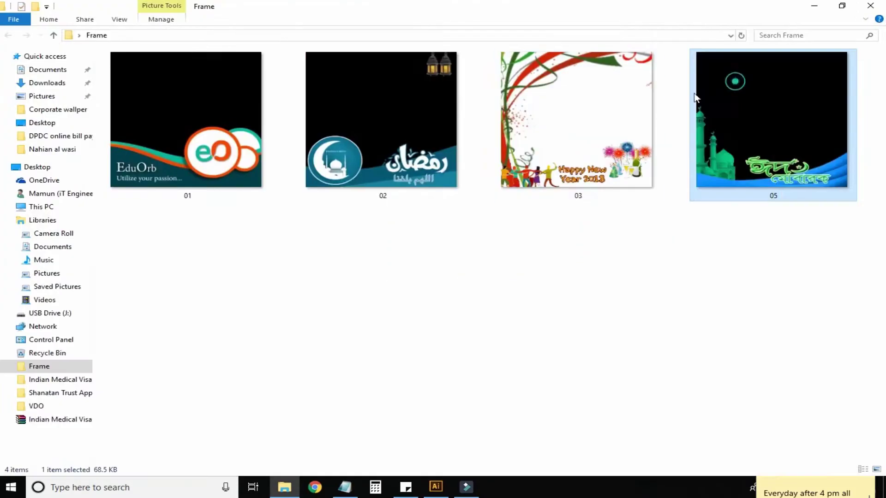
left_click(197, 128)
left_click(373, 127)
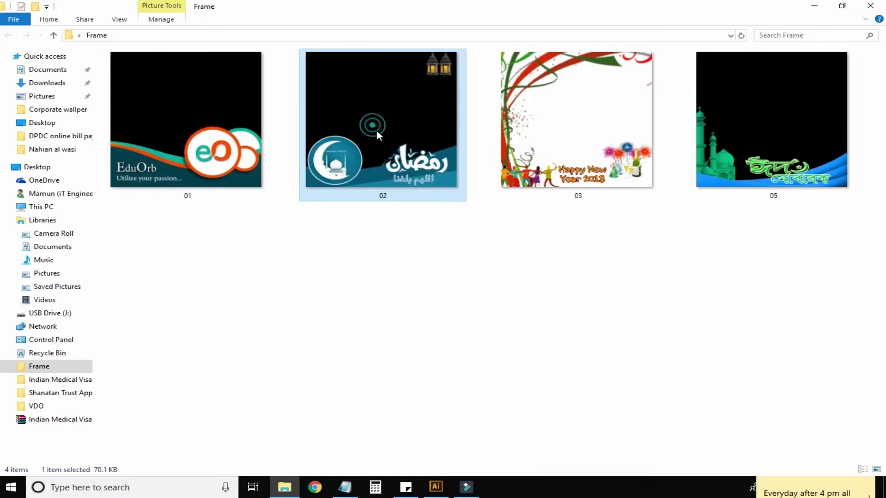
left_click(581, 124)
left_click(762, 126)
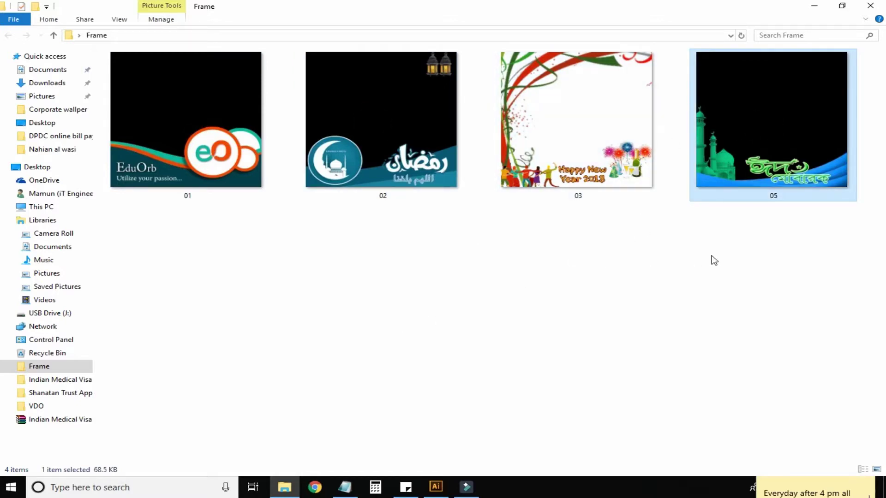
left_click_drag(792, 256, 206, 110)
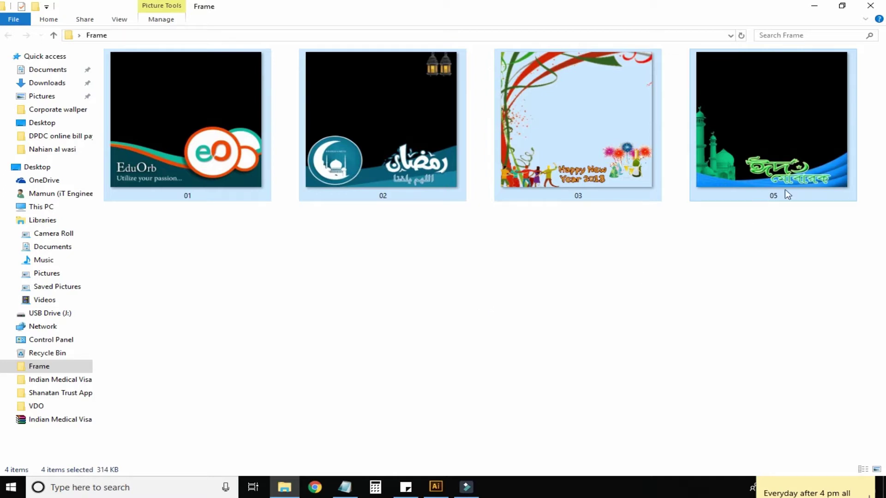
left_click(688, 263)
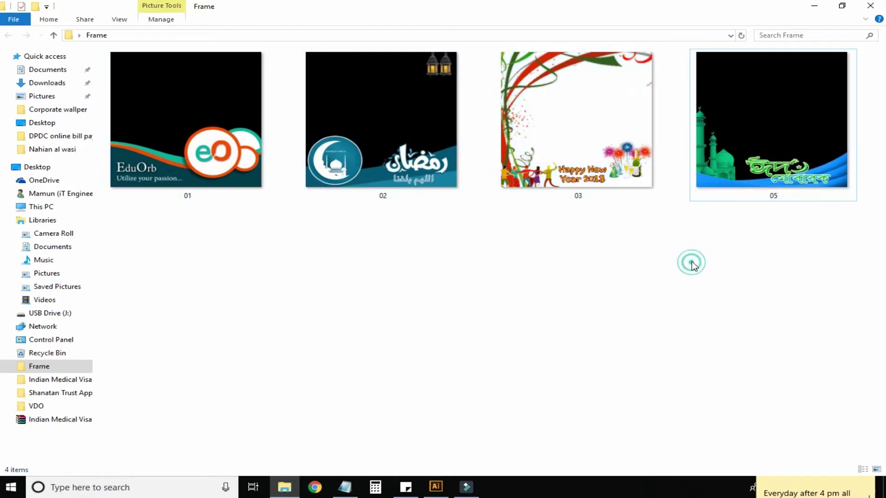
left_click(769, 170)
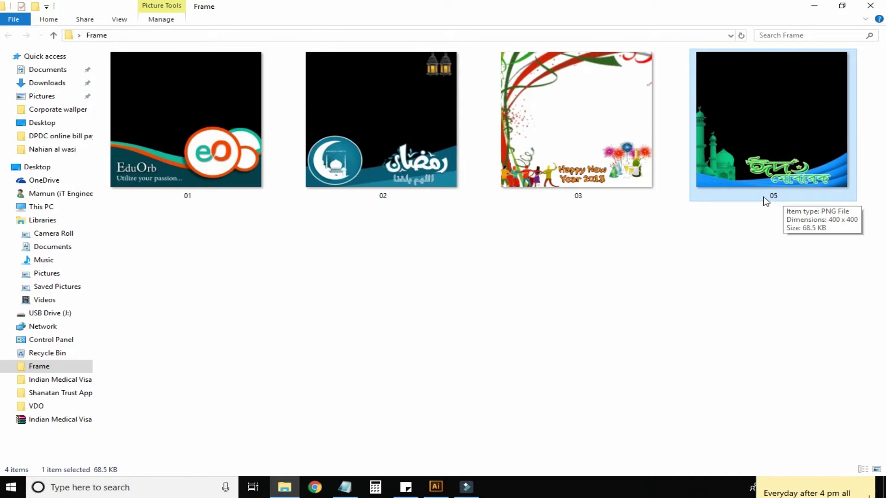
left_click(815, 6)
right_click(258, 135)
left_click(298, 183)
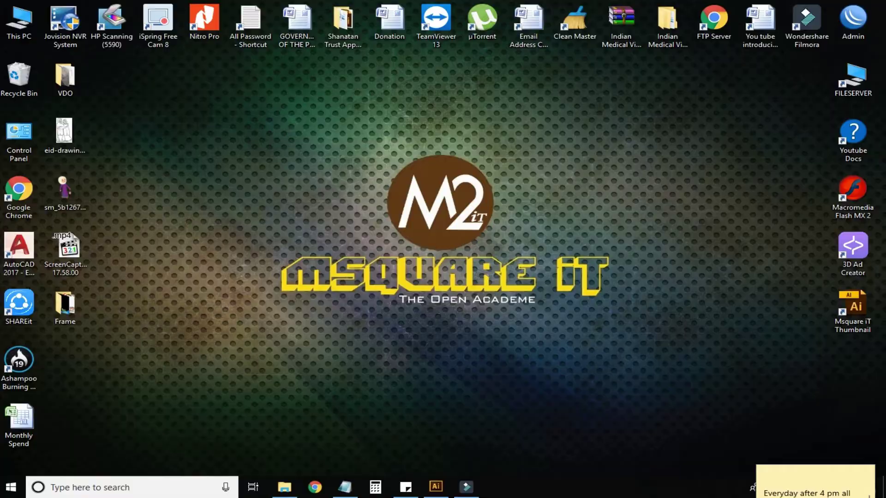
Step: Switch to Illustrator and create a new 600 × 600 px CMYK document with one artboard and 300 ppi raster effects
left_click(436, 487)
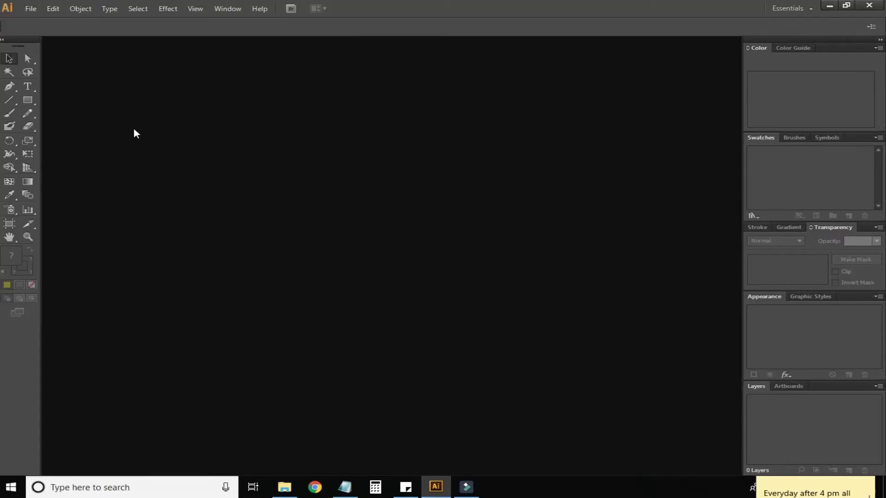
left_click(32, 10)
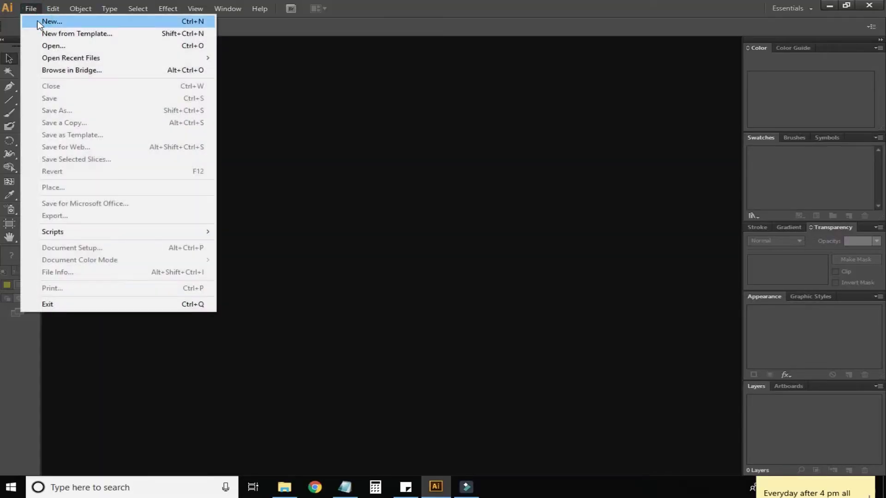
left_click(39, 23)
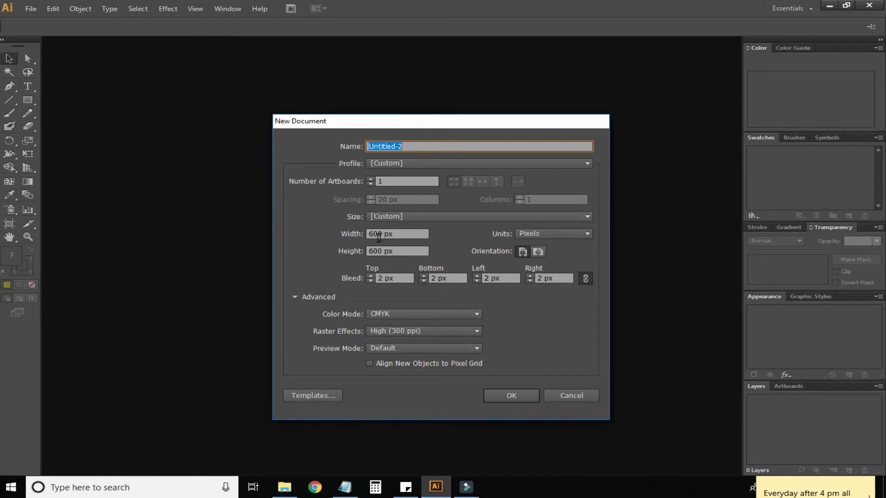
double_click(383, 235)
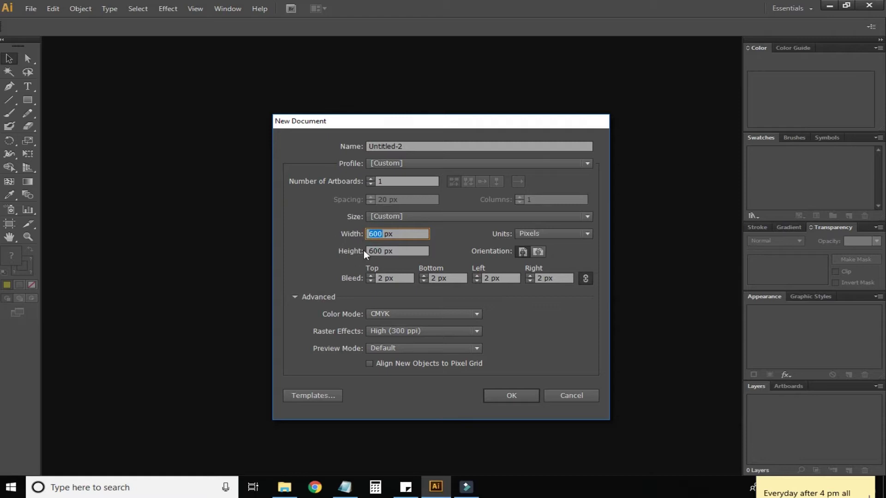
left_click(386, 250)
left_click(368, 234)
left_click(510, 395)
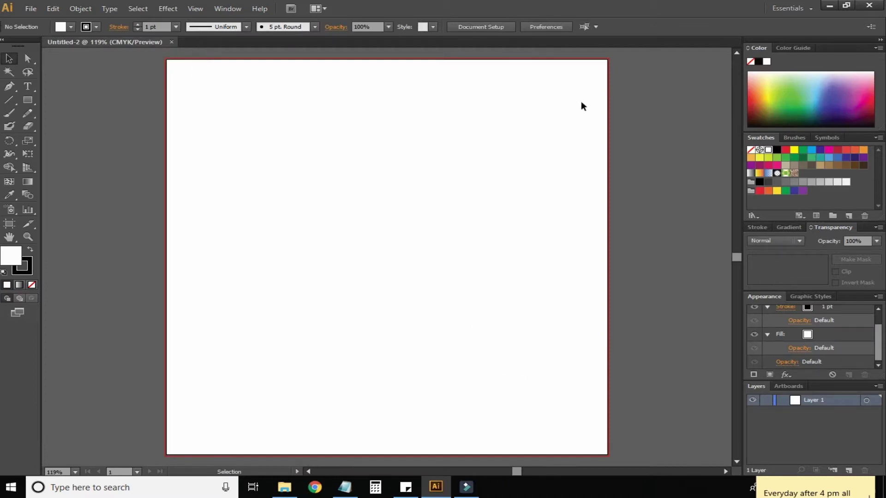
Step: Draw a closed wavy band with the Pen tool across the artboard's full width, from about 460 px down to its bottom edge
key("ctrl+1")
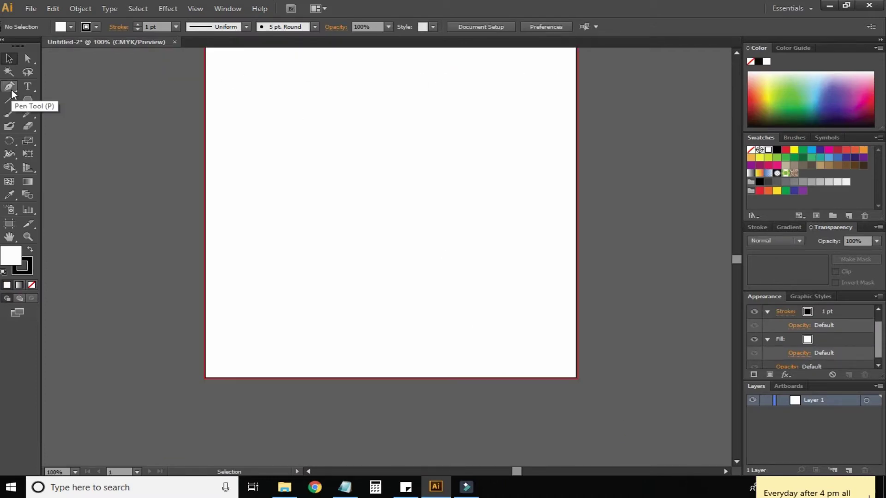
left_click(11, 90)
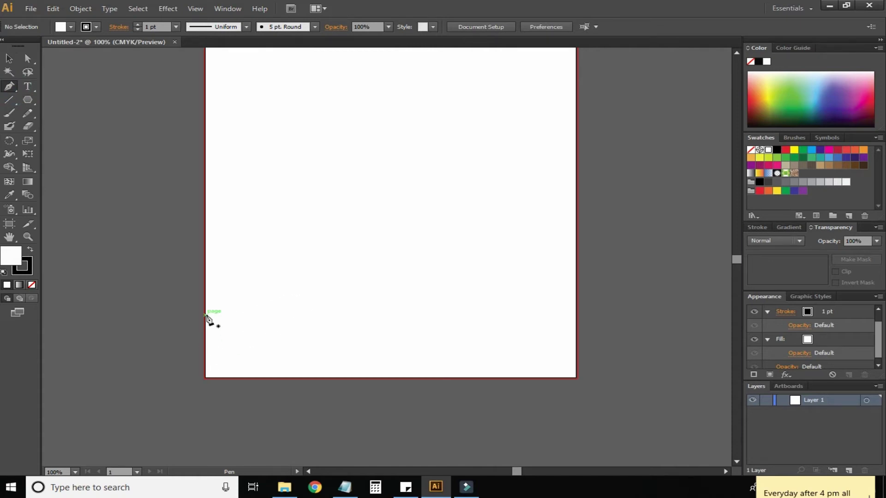
mouse_move(205, 300)
left_mouse_down()
mouse_move(229, 313)
mouse_move(207, 305)
left_mouse_up()
left_click_drag(364, 337, 424, 340)
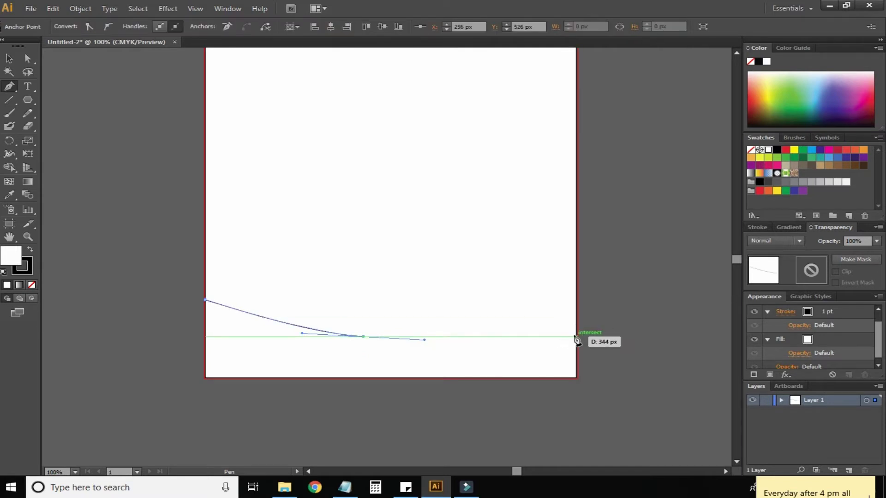
left_click_drag(574, 338, 646, 367)
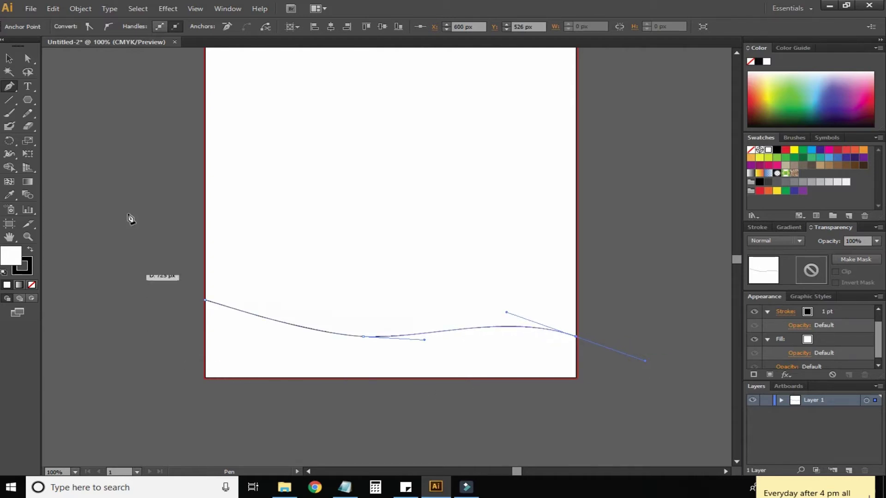
left_click(575, 337)
left_click(575, 378)
left_click(206, 378)
left_click(205, 300)
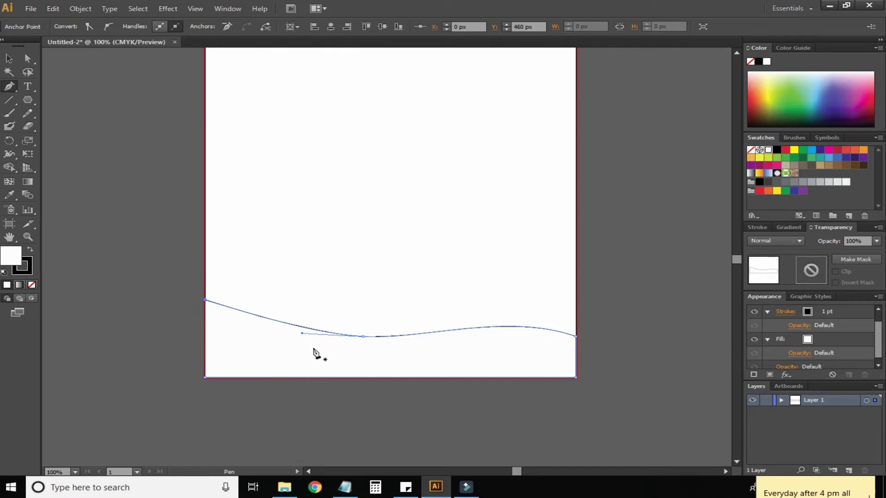
Step: Fill the wavy band with black and deselect it
left_click(854, 157)
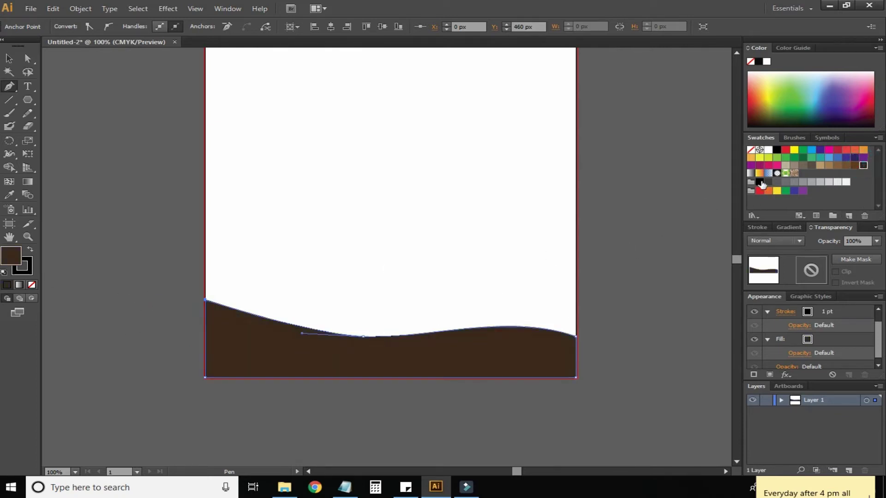
left_click(760, 181)
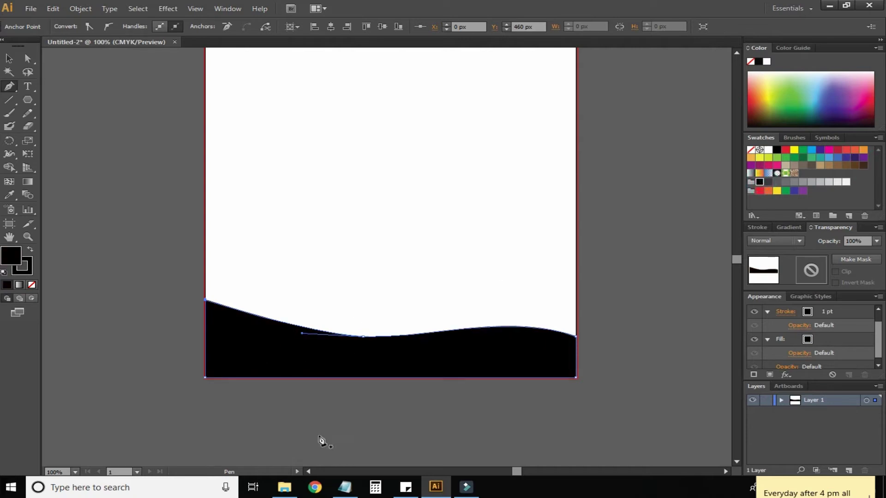
left_click(8, 58)
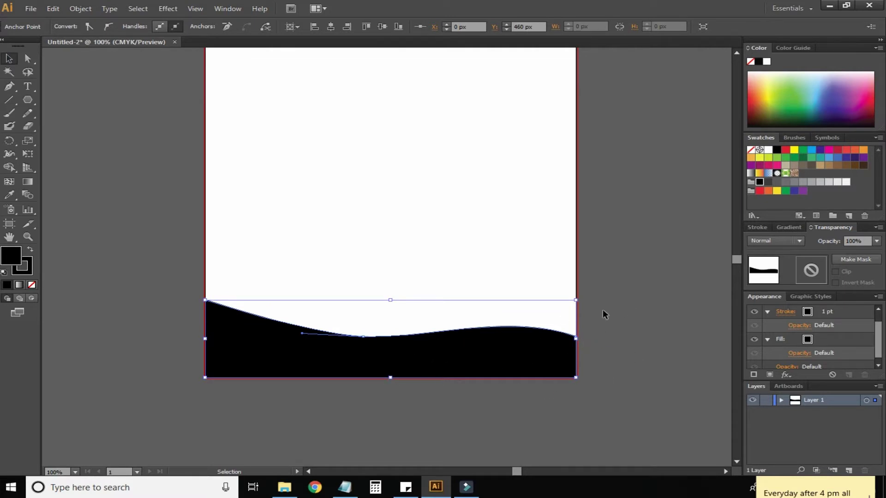
left_click(633, 234)
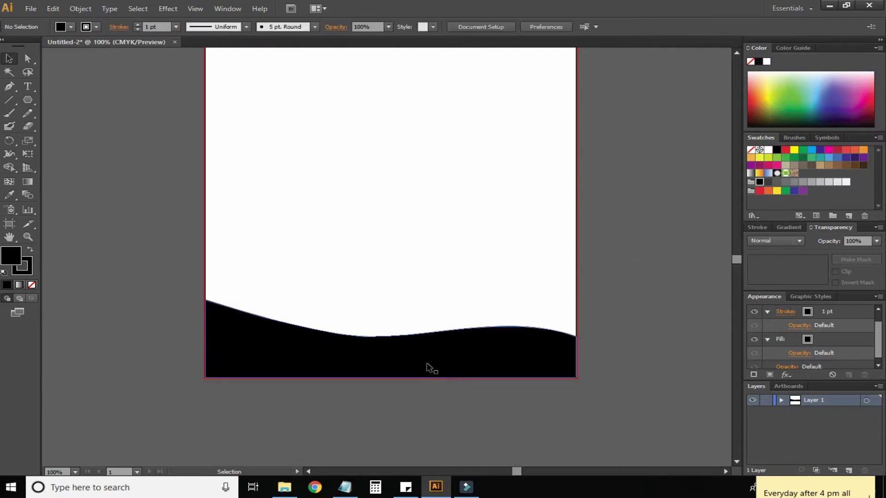
left_click(416, 357)
left_click(20, 266)
left_click(629, 325)
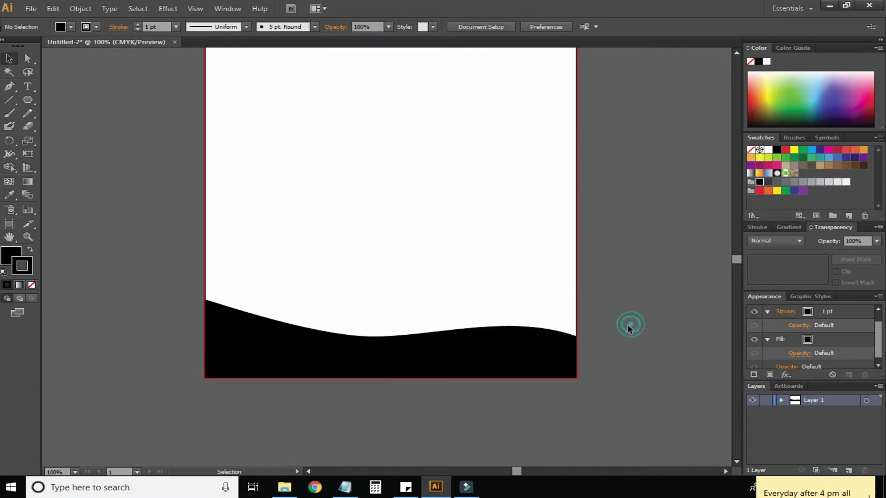
Step: Start a point text on the black wavy band and set its font to SutonnyMJ
key("space")
left_click_drag(390, 146, 358, 198)
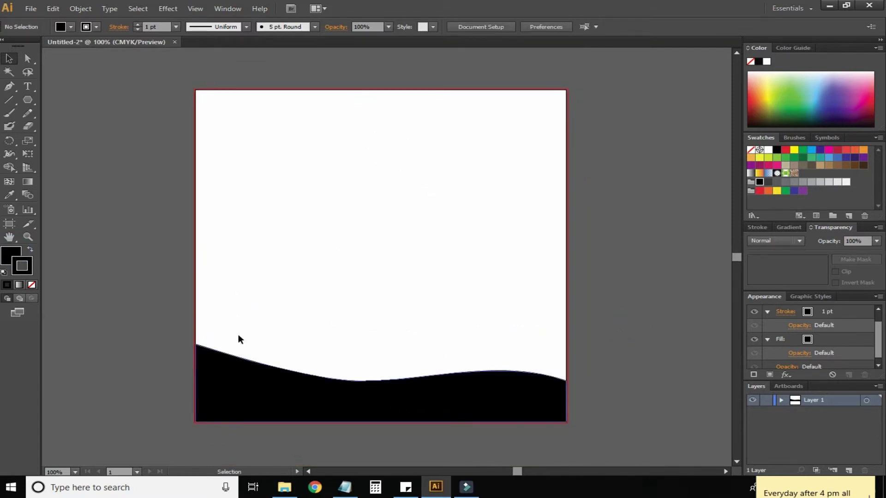
left_click(28, 87)
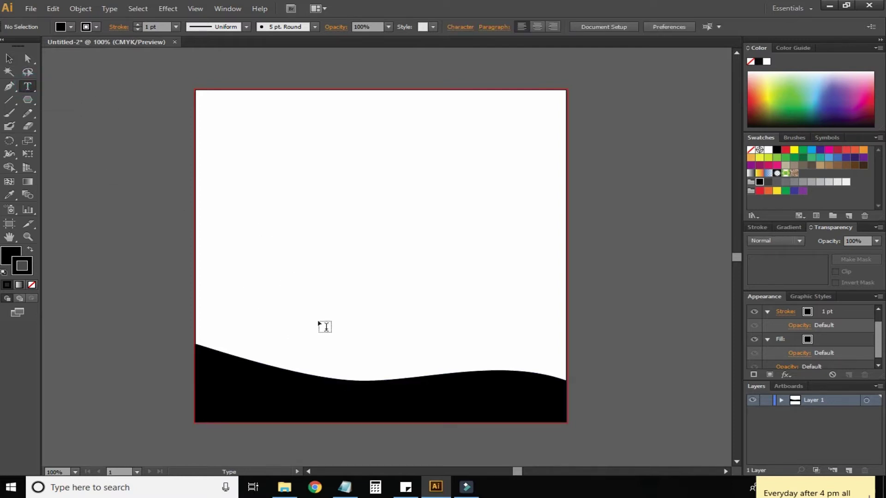
left_click(301, 404)
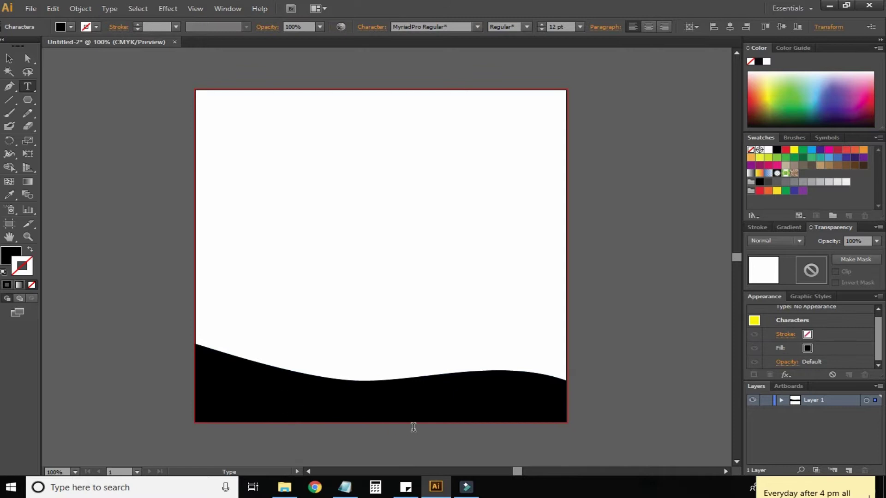
left_click(453, 27)
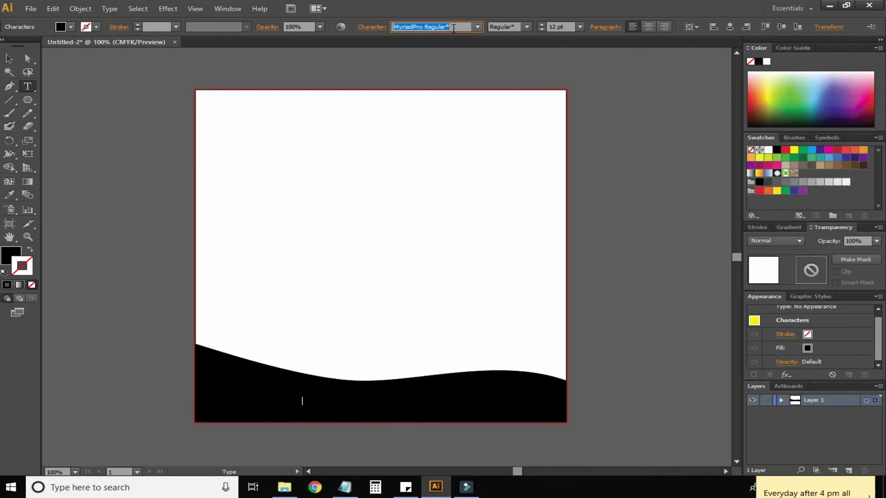
type("SutonnyMJ")
key("Return")
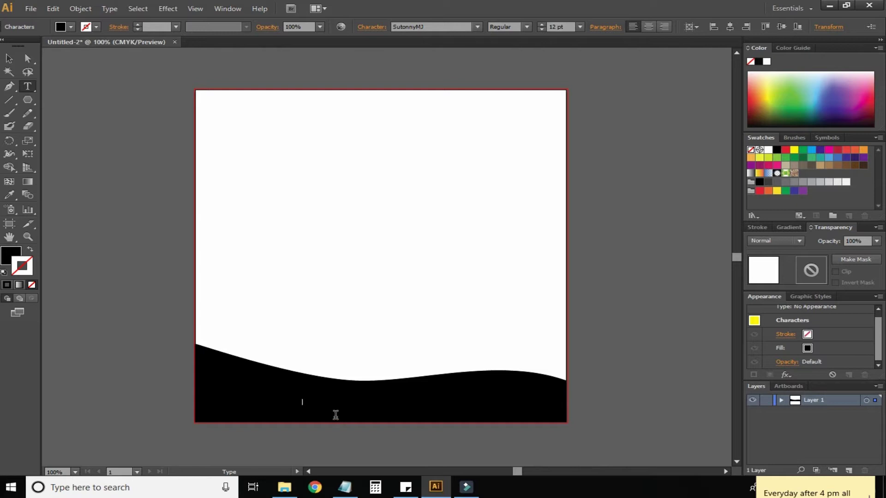
Step: Toggle the keyboard input to Bangla typing and keep the text cursor on the black band
key("ctrl+alt+b")
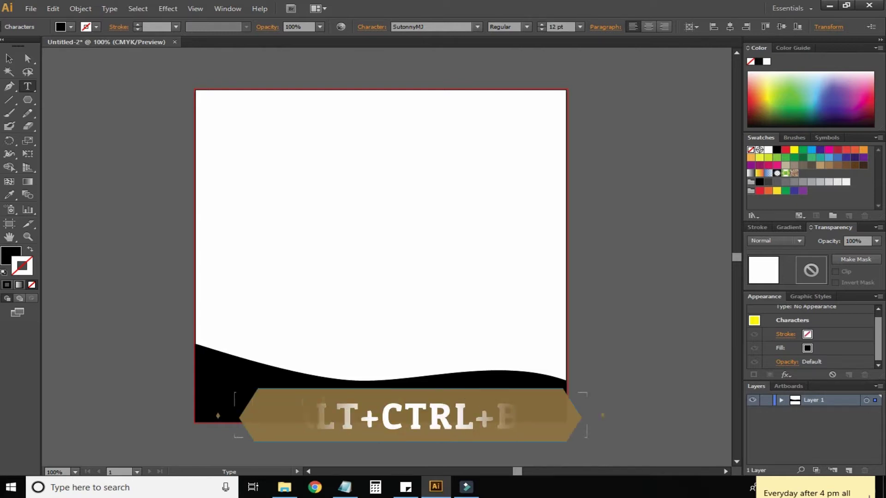
key("ctrl")
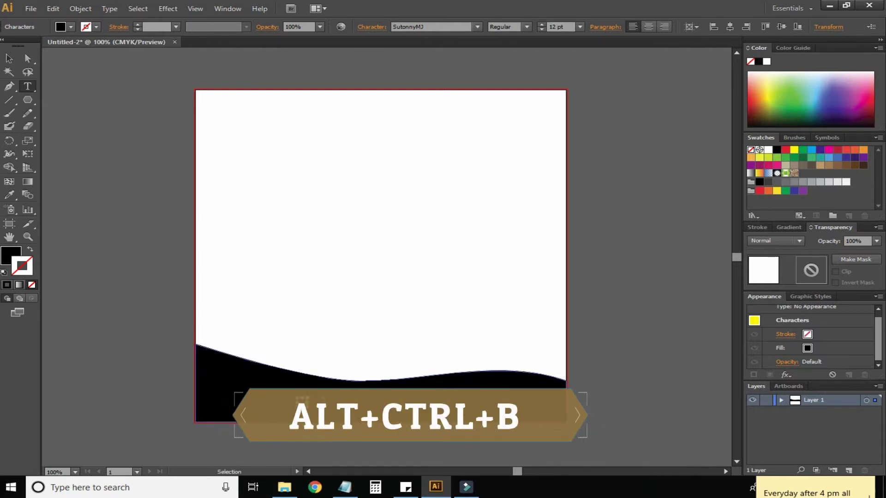
left_click(302, 402)
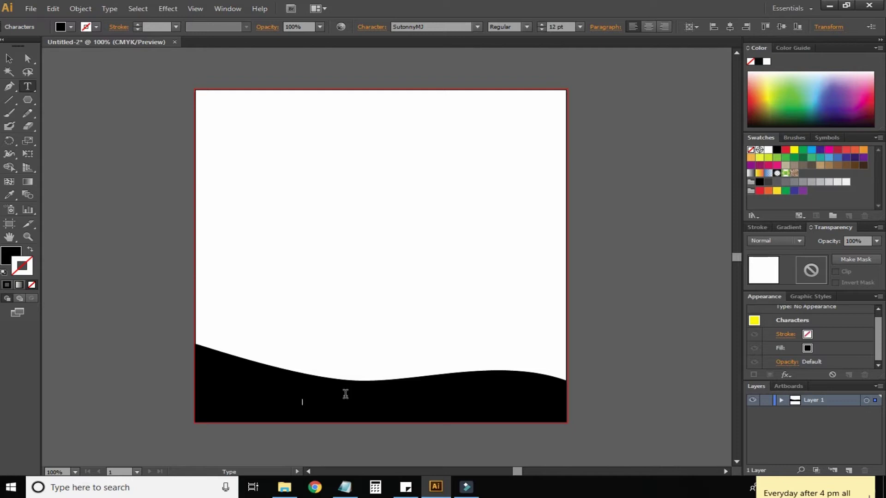
Step: Set the new text's fill to white and its font size to 36 pt
left_click(9, 254)
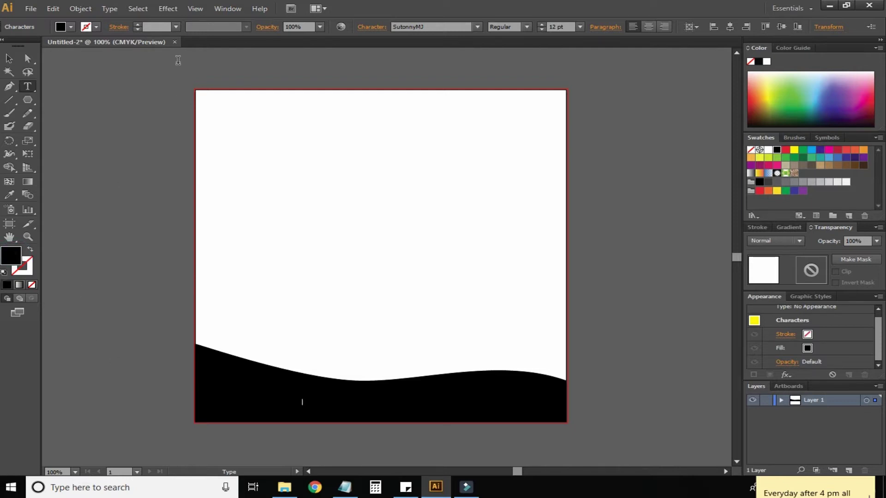
left_click(769, 150)
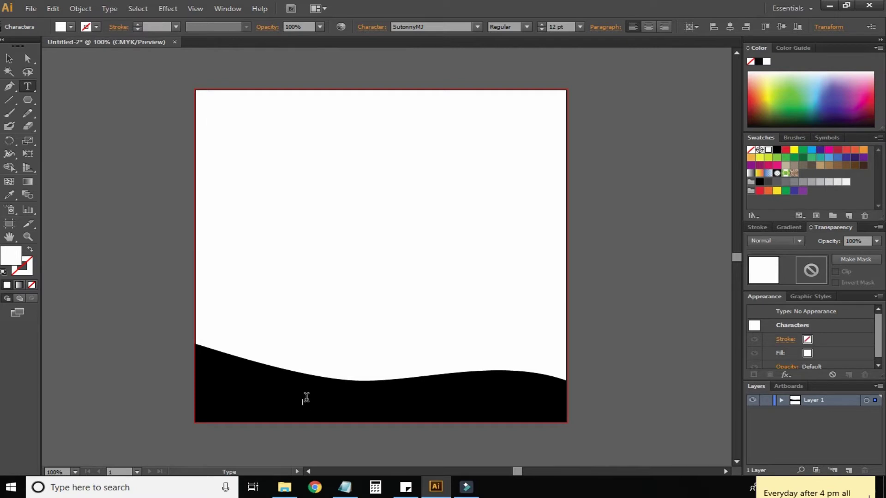
left_click(580, 27)
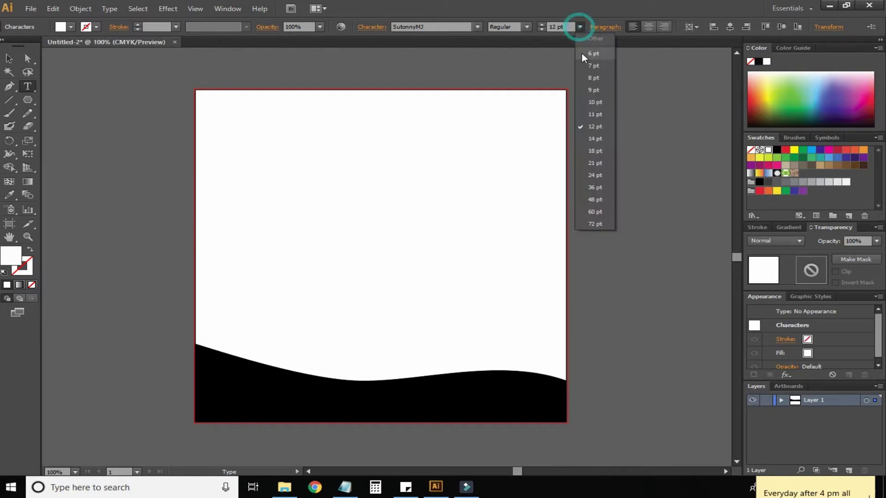
left_click(602, 188)
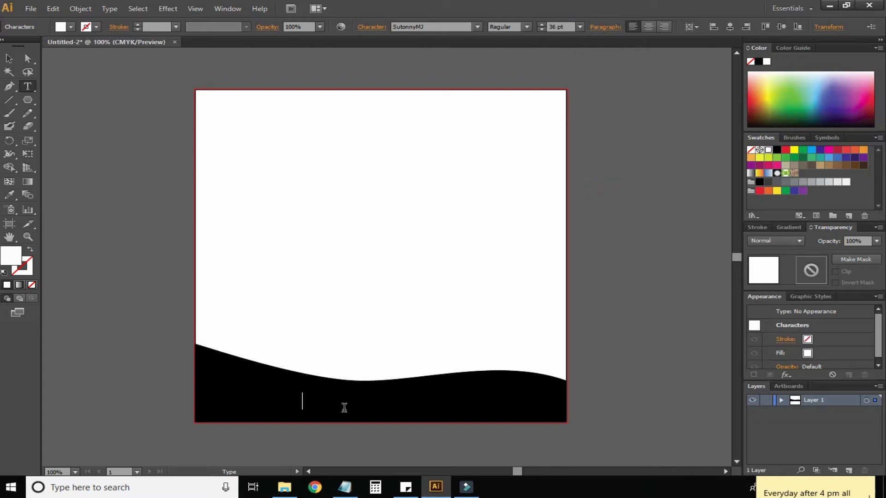
Step: Enter the text "নিরাপদ সড়ক চাই" on the black band and finish text editing
type("নর")
type("াপদ সড়")
type("ড়")
type("ক চাই")
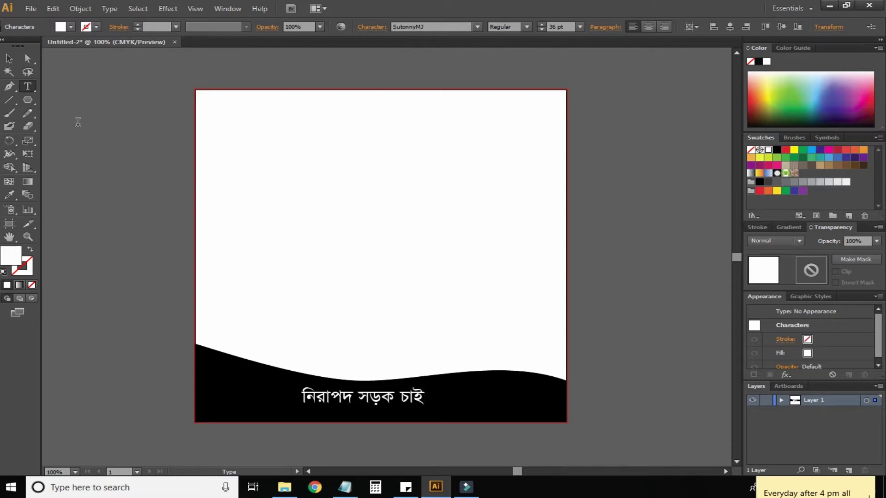
key("Escape")
Step: Enlarge the Bangla text to about 61 pt, fit it within the right part of the black band, and deselect it
left_click_drag(377, 402, 547, 402)
mouse_move(430, 392)
left_mouse_down()
mouse_move(430, 380)
mouse_move(430, 387)
left_mouse_up()
left_click_drag(430, 417, 431, 428)
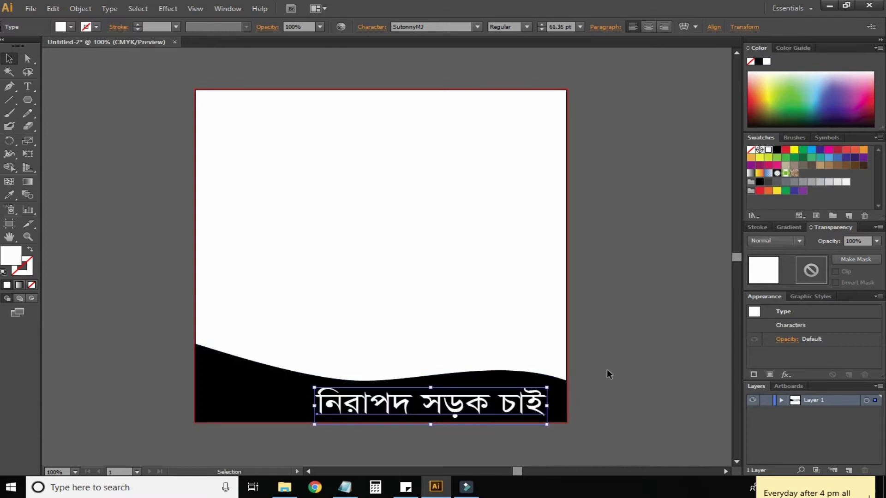
left_click(615, 350)
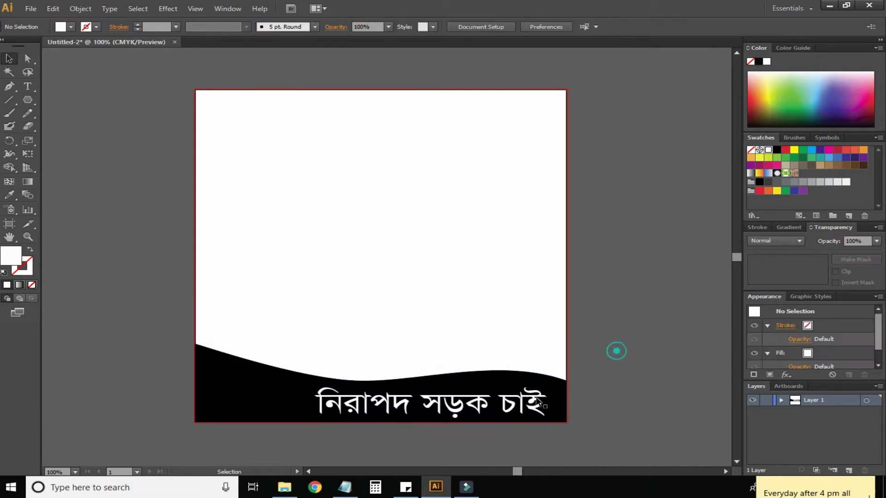
Step: Thicken the Bangla text with a 2 pt white stroke and deselect it
left_click(364, 403)
left_click(176, 27)
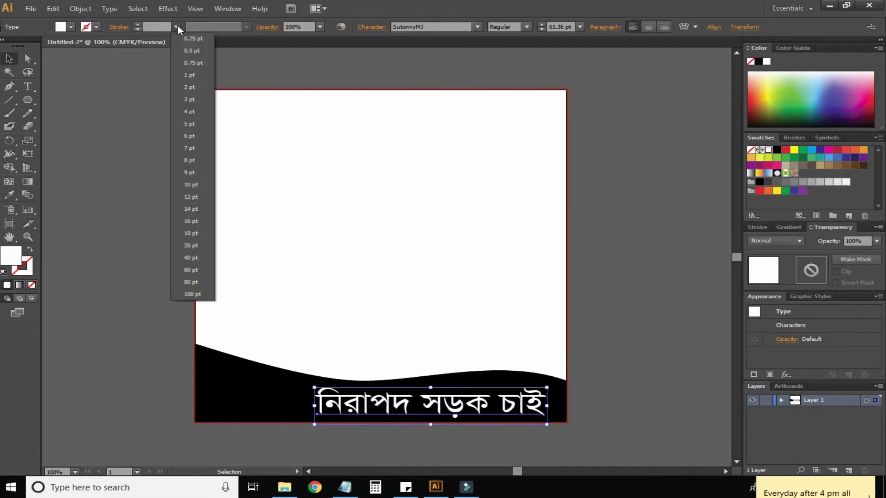
left_click(189, 88)
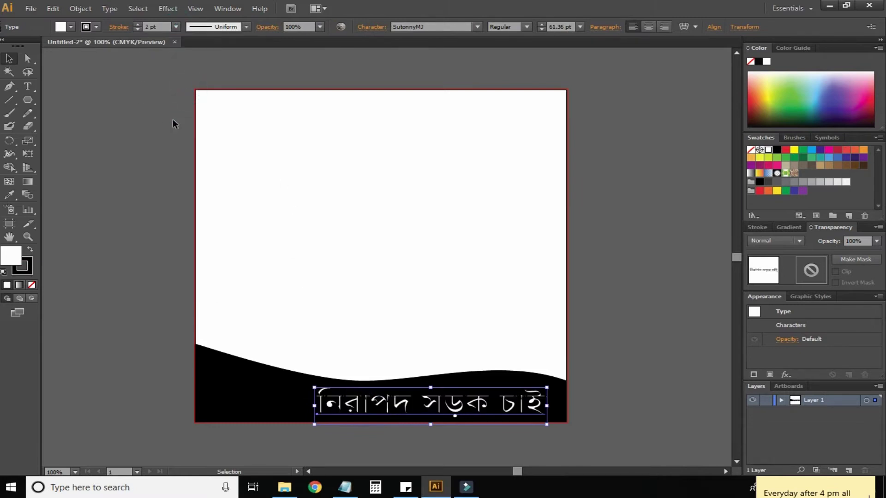
left_click(11, 254)
left_click_drag(11, 254, 19, 263)
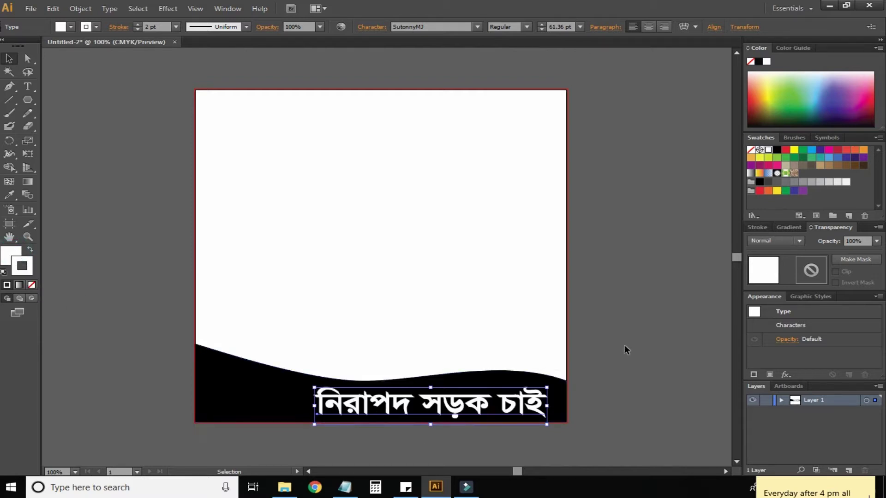
left_click(647, 330)
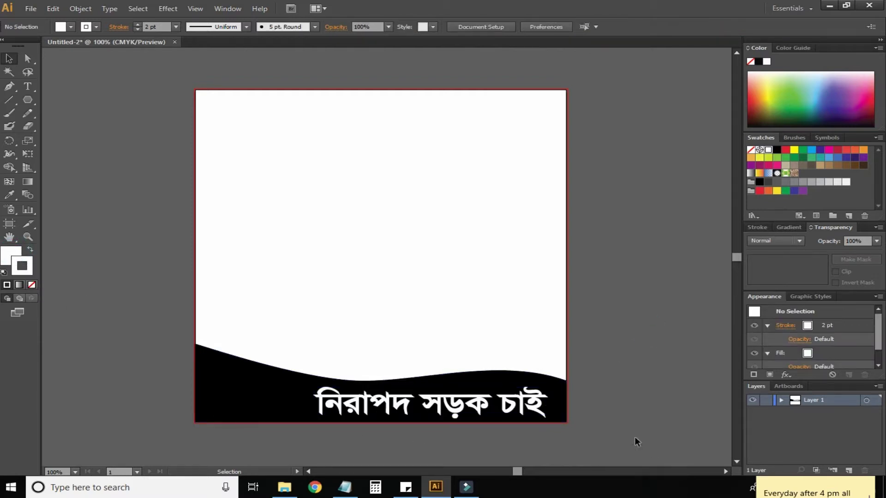
Step: View the logo image stored on the desktop and close it again
key("ctrl+minus")
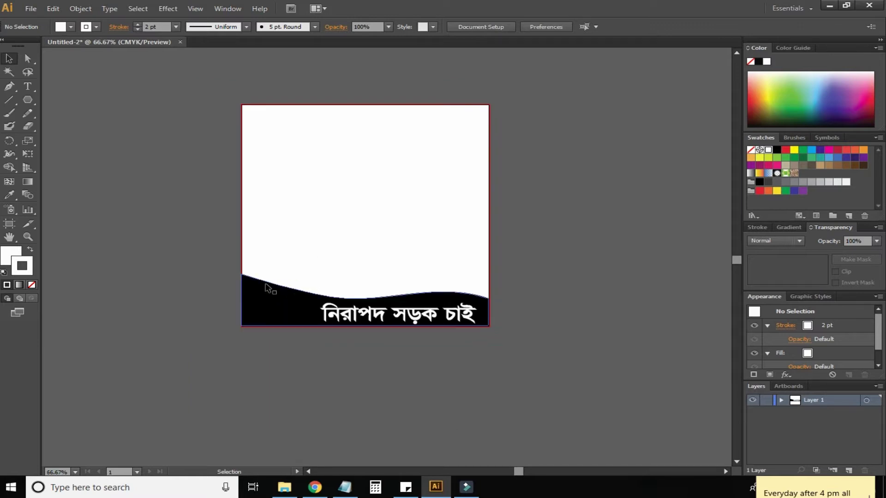
left_click(829, 6)
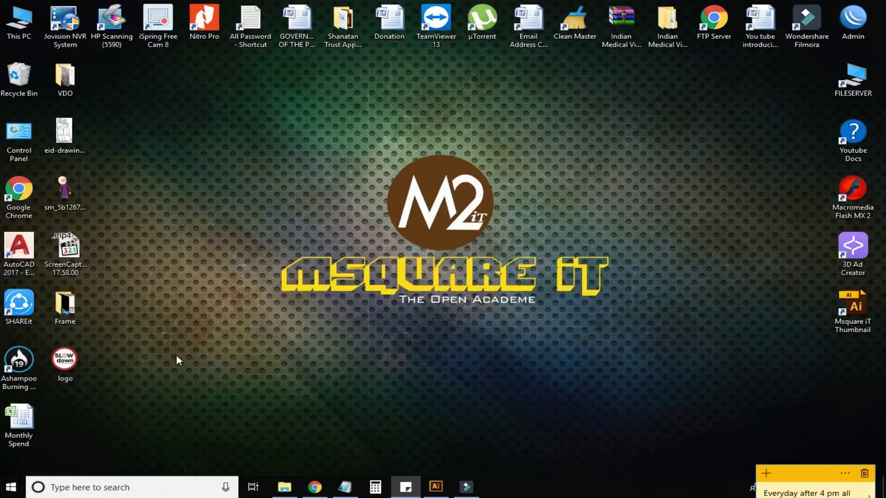
double_click(73, 363)
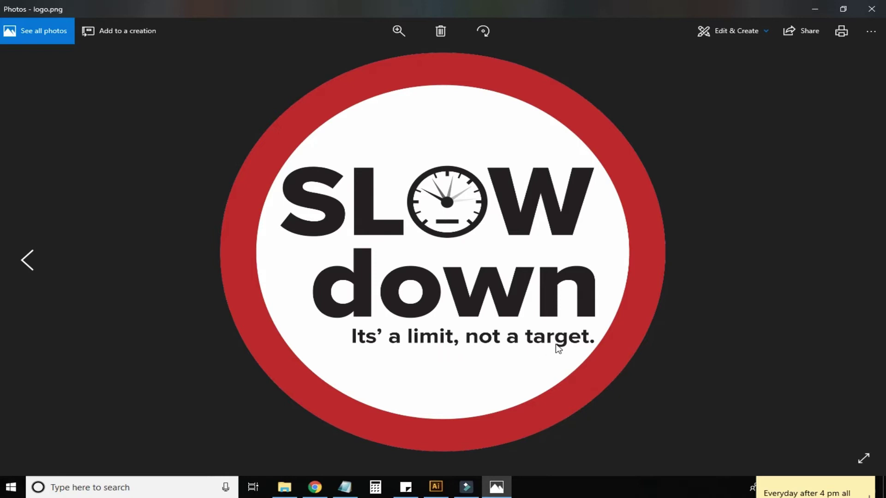
left_click(879, 9)
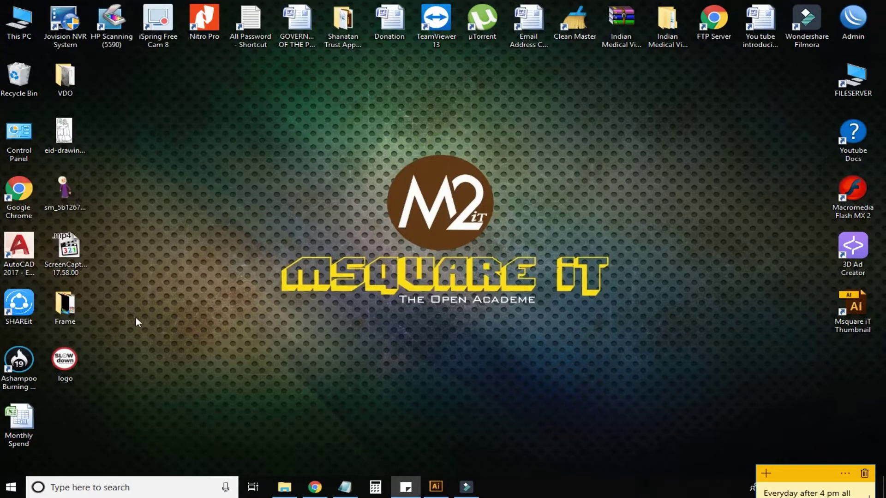
Step: Switch back to Illustrator and place the logo image file from the Desktop into the document
left_click(436, 488)
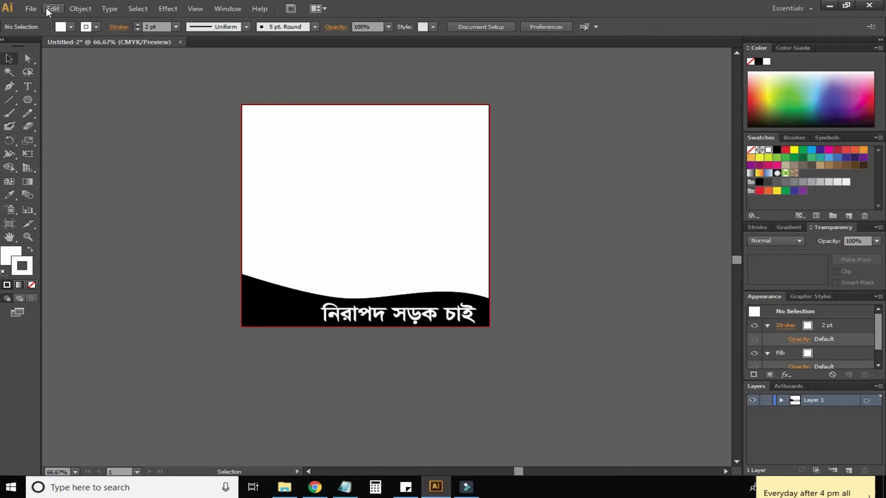
left_click(31, 9)
left_click(66, 186)
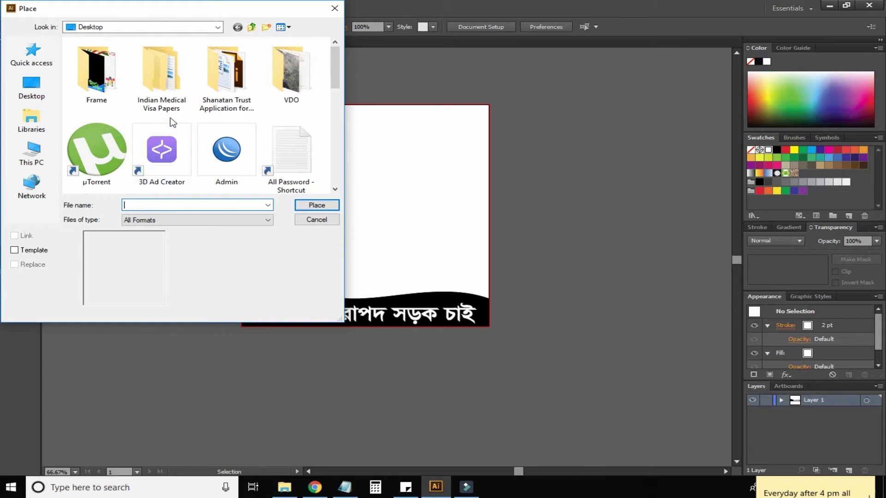
scroll(203, 130, "down", 2)
scroll(205, 129, "down", 3)
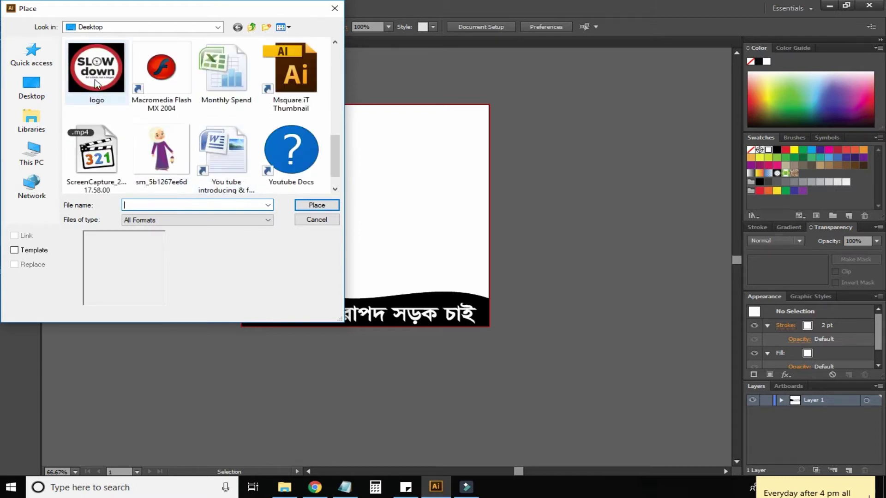
left_click(96, 69)
left_click(317, 206)
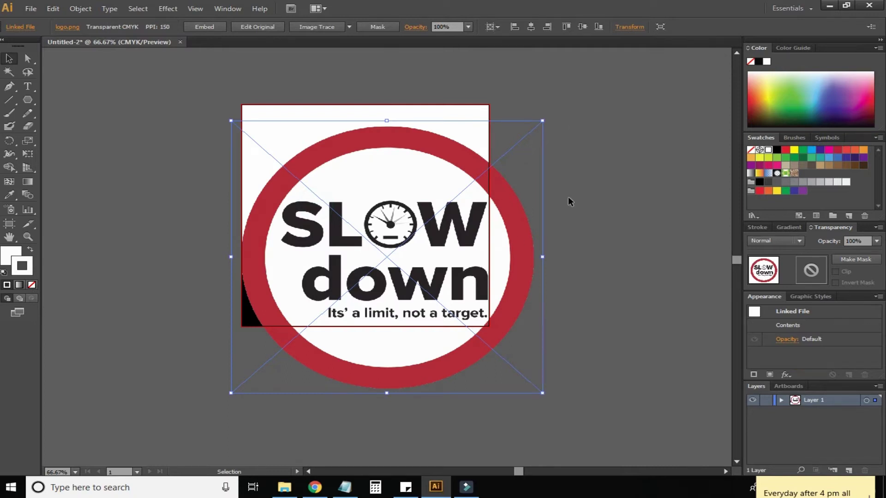
Step: Scale the placed logo down to fit the left end of the black band, nudge it into place, and deselect it
left_click_drag(541, 121, 295, 254)
key("ctrl+plus")
key("ctrl+plus")
left_click_drag(241, 295, 227, 295)
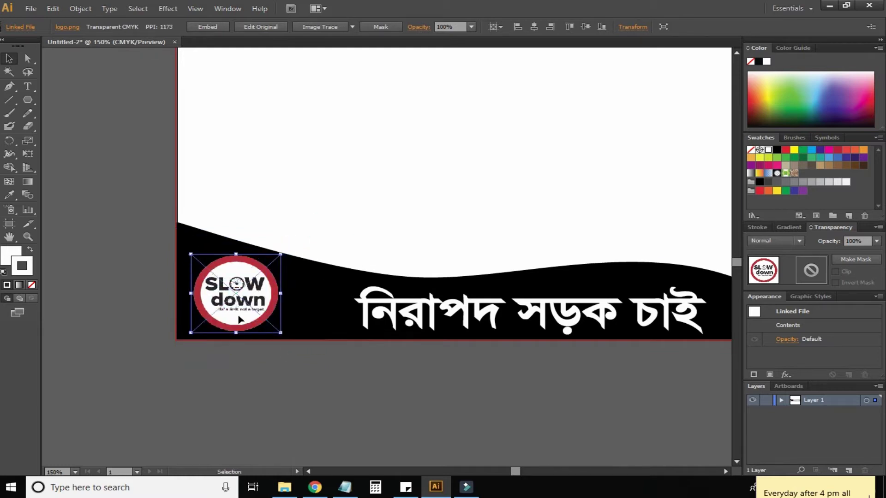
left_click_drag(280, 332, 295, 339)
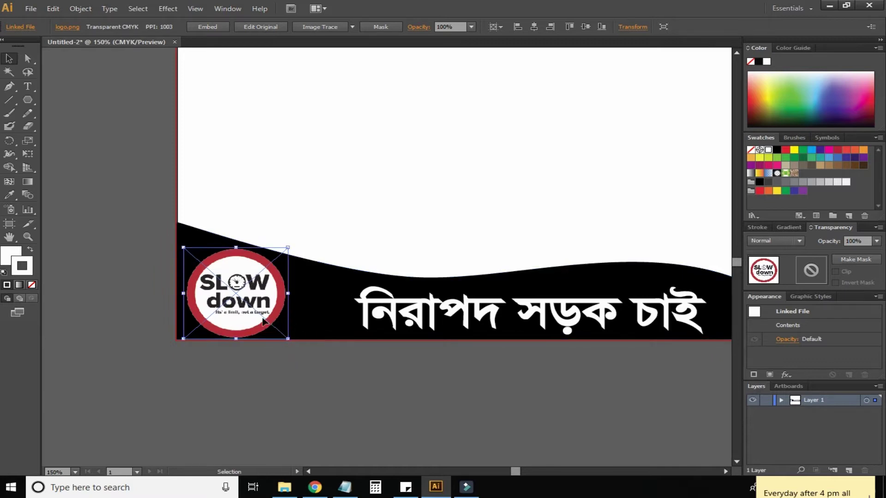
key("Left")
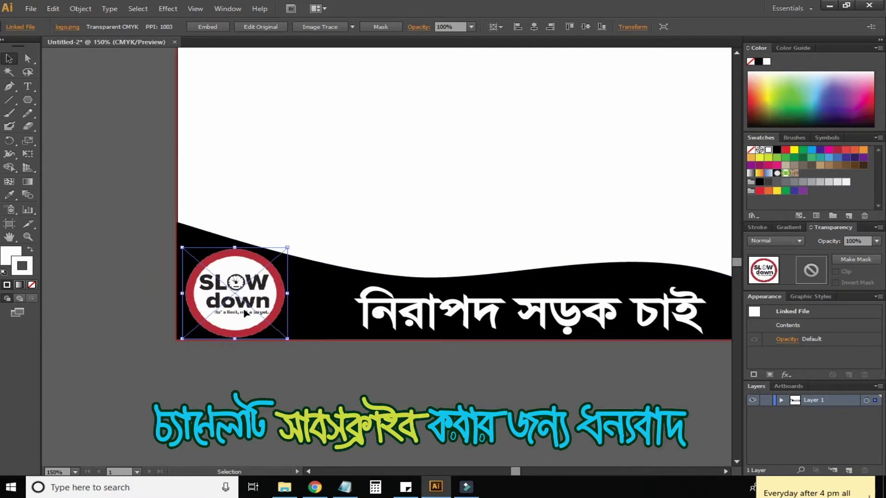
key("Up")
left_click(309, 394)
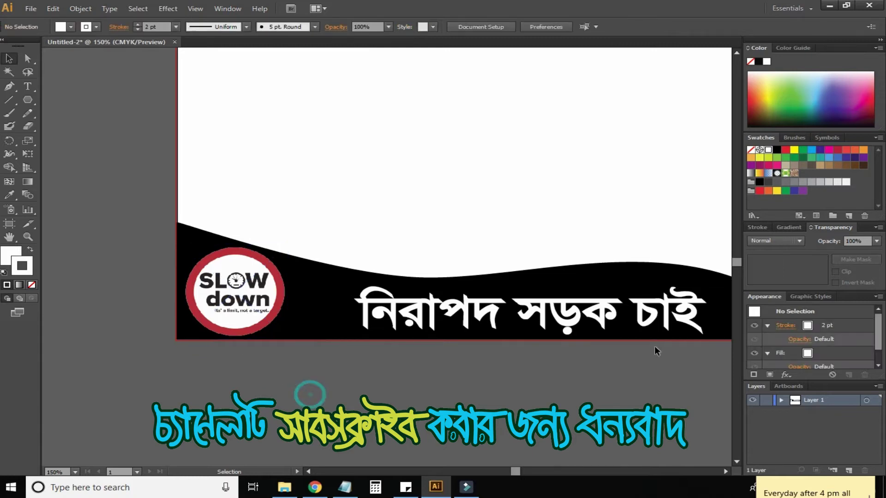
Step: Stretch the Bangla text left toward the logo, heighten it to about 65 pt, and shift it slightly up
left_click(388, 312)
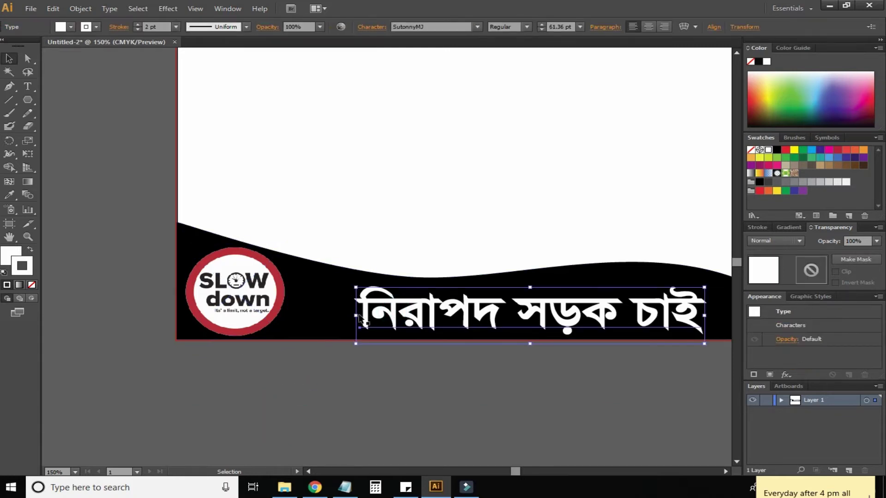
left_click_drag(356, 316, 323, 315)
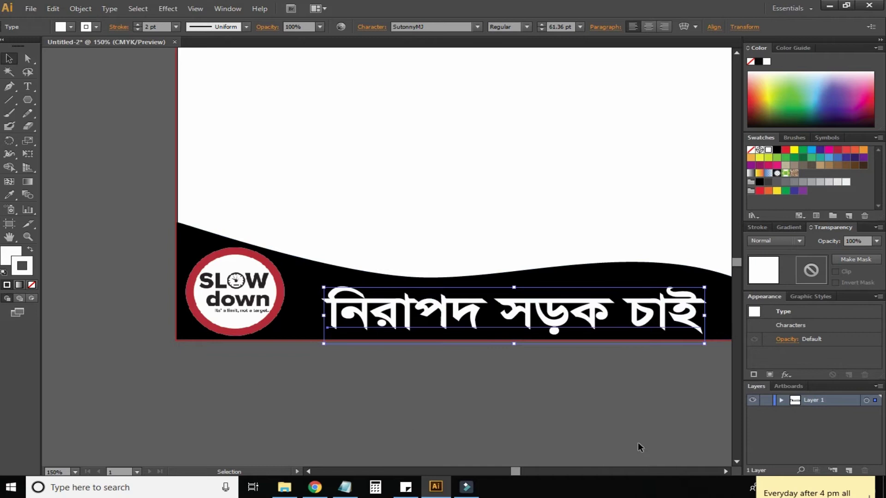
left_click_drag(511, 308, 477, 298)
left_click(464, 384)
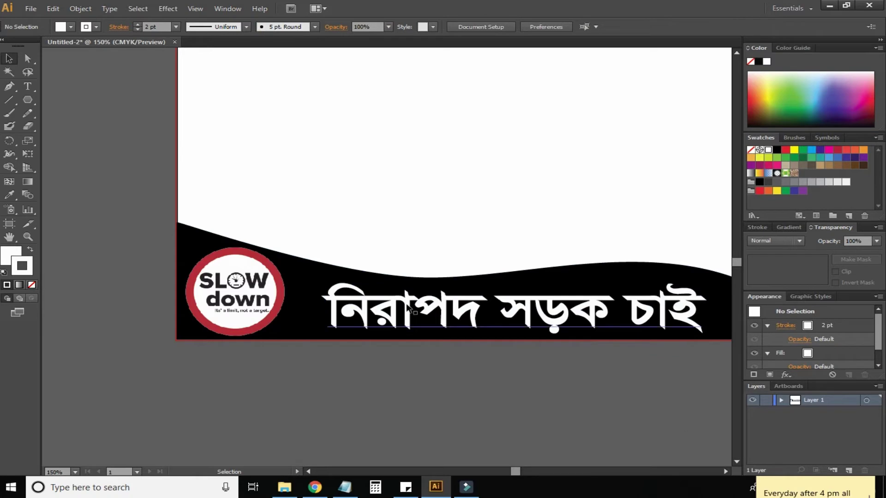
left_click(389, 308)
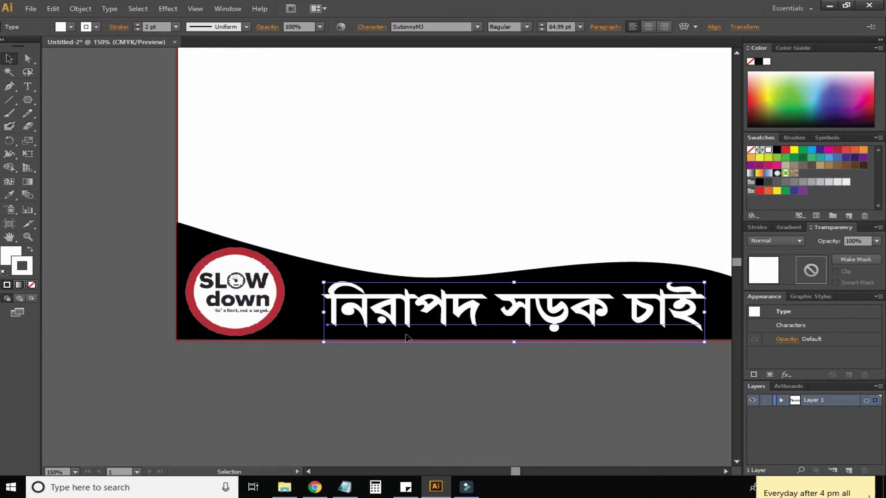
key("ctrl+minus")
key("ctrl+minus")
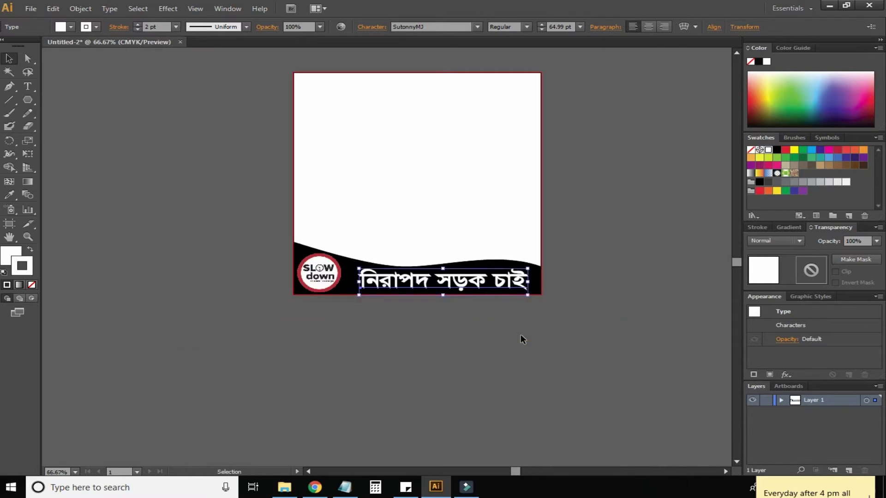
left_click_drag(544, 332, 271, 184)
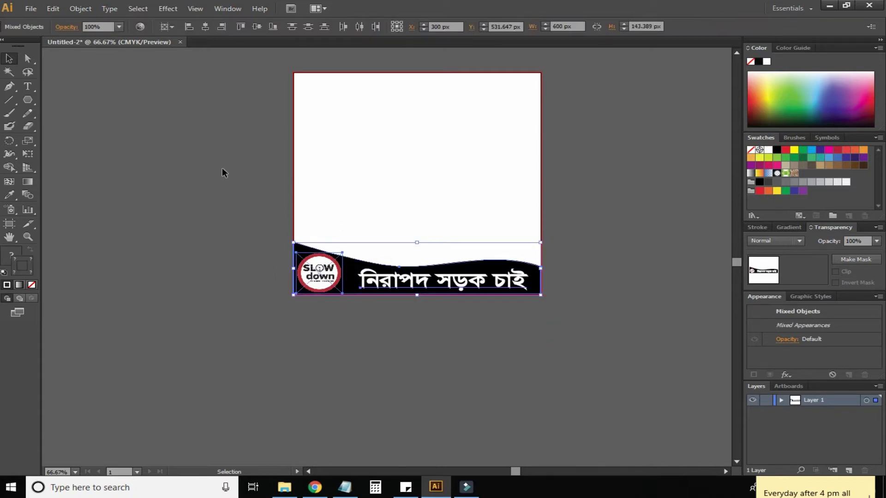
left_click(600, 128)
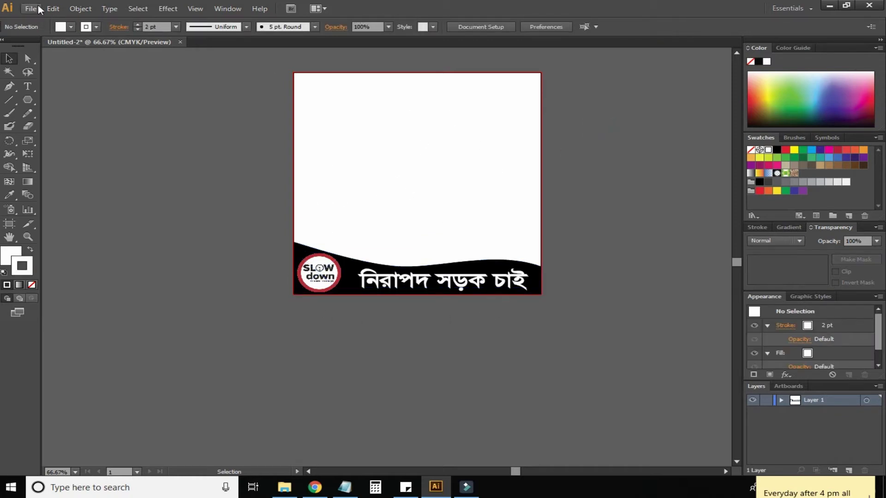
left_click_drag(606, 123, 245, 322)
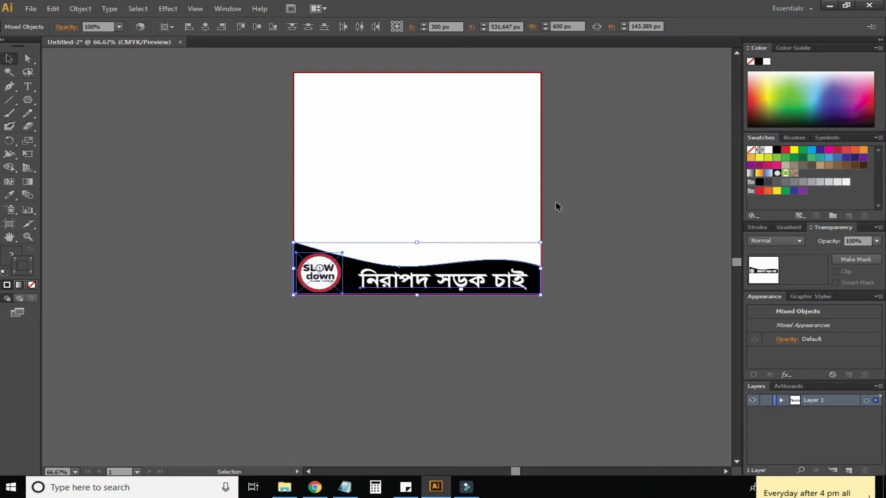
left_click(555, 201)
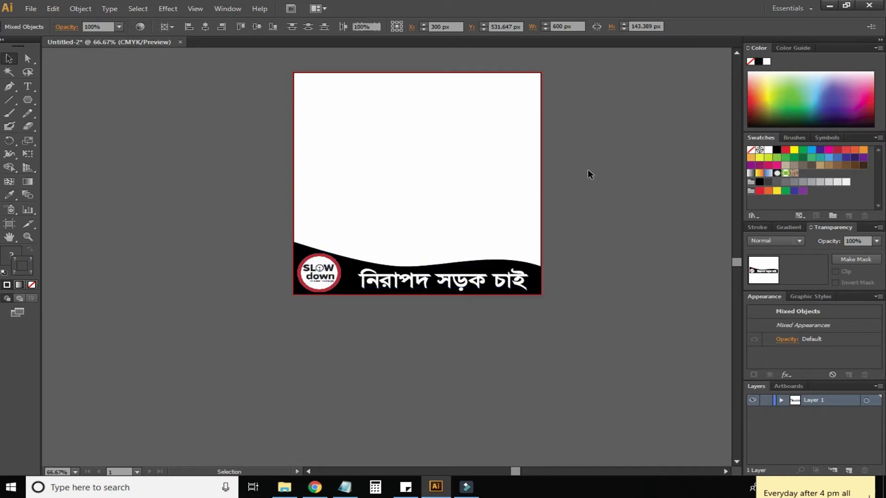
Step: Set up a Save for Web export of the frame as PNG-24 with Transparency enabled, comparing the preview without transparency
left_click(31, 9)
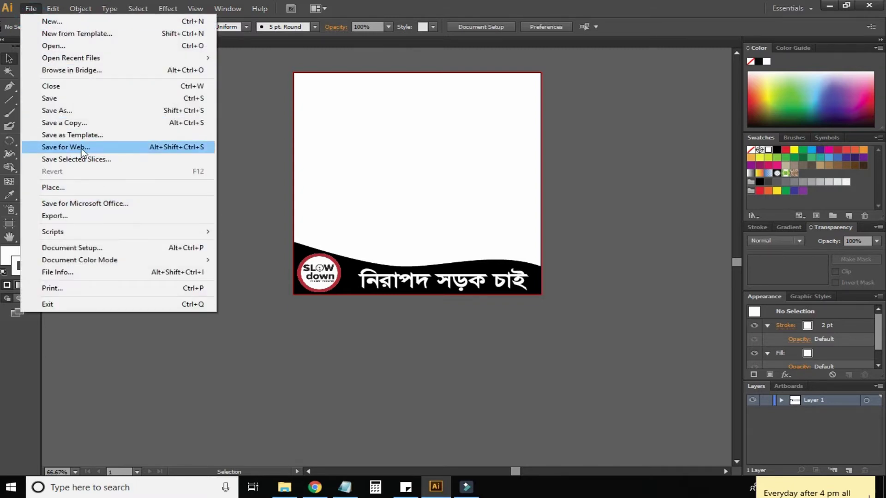
left_click(84, 148)
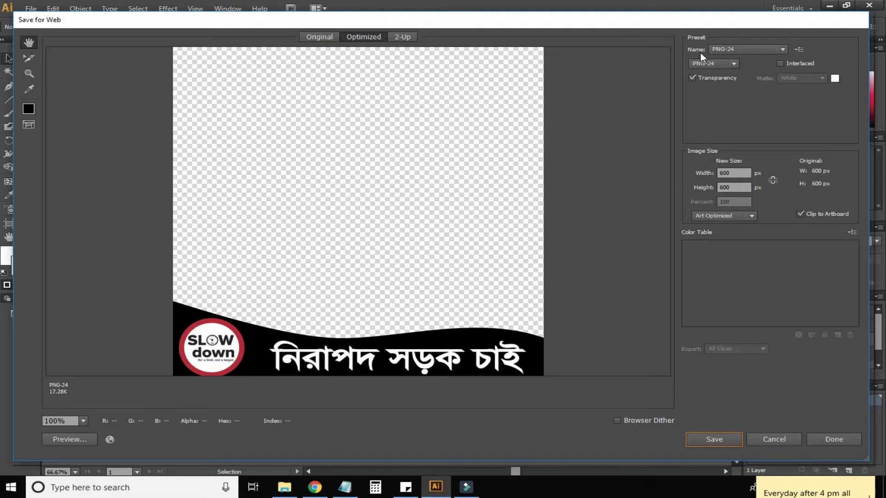
left_click(785, 49)
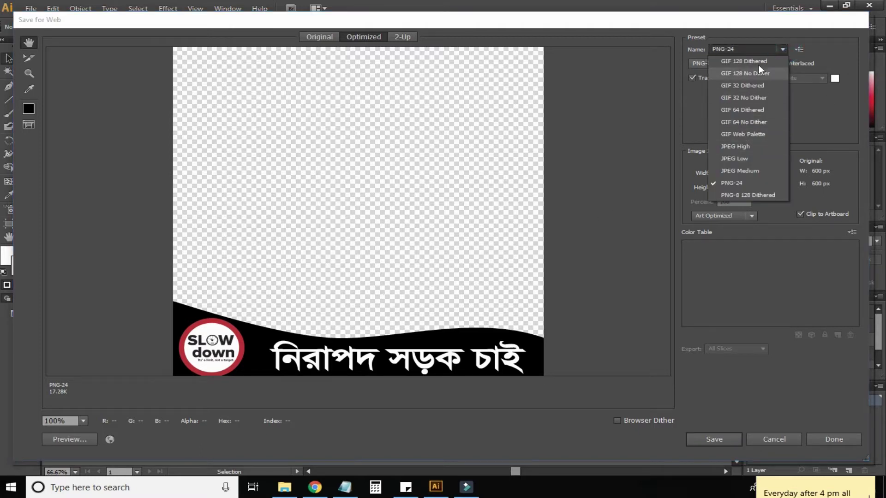
left_click(740, 49)
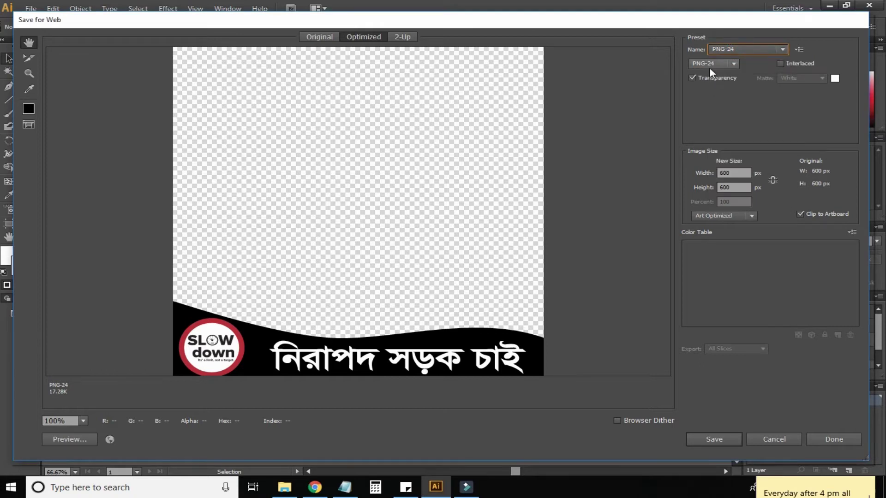
left_click(732, 64)
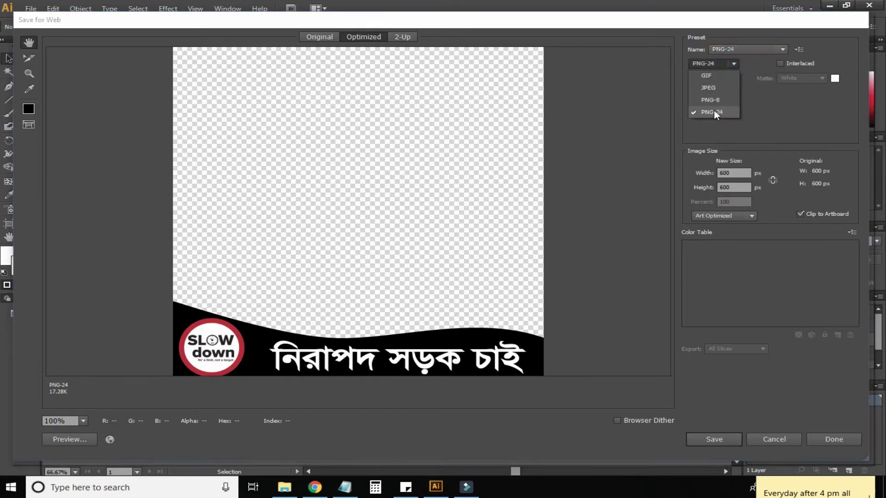
left_click(722, 113)
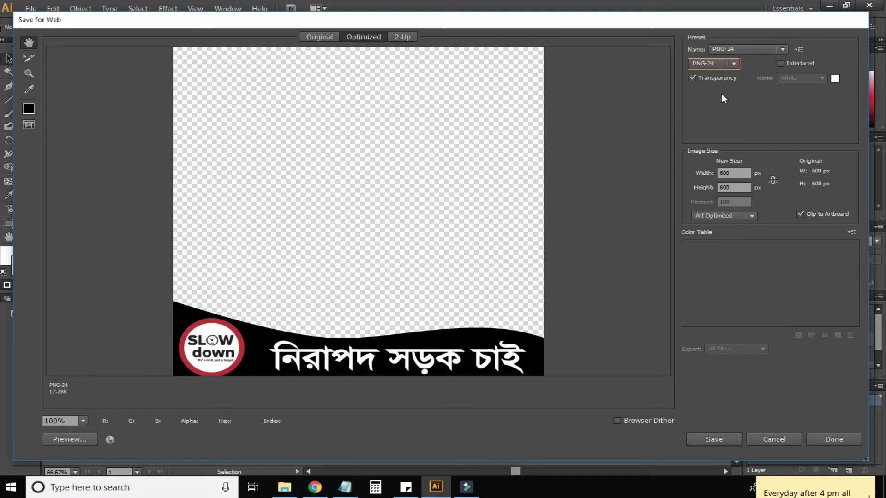
left_click(692, 78)
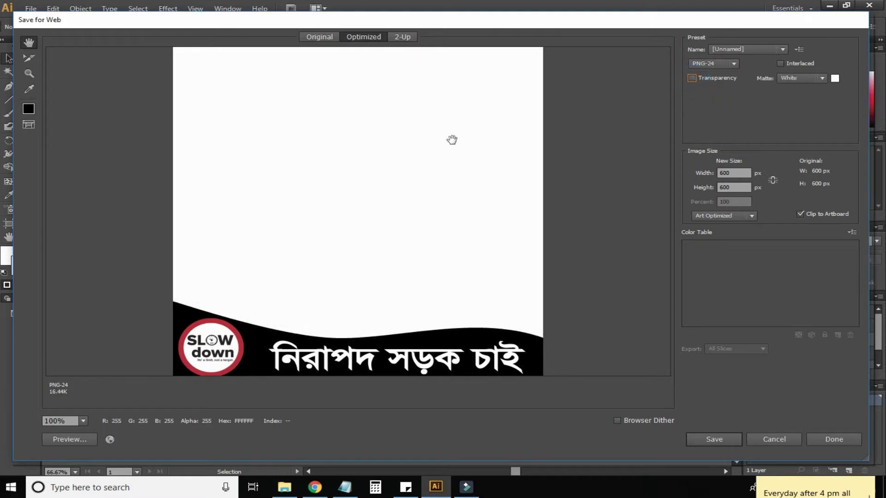
left_click(692, 78)
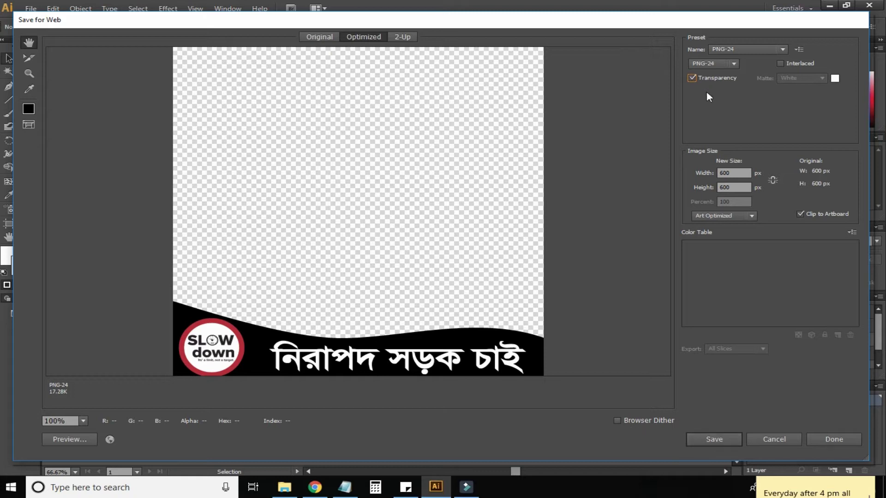
Step: Save the optimized image to the Desktop under the file name Nirapad sharak Chai
left_click(714, 439)
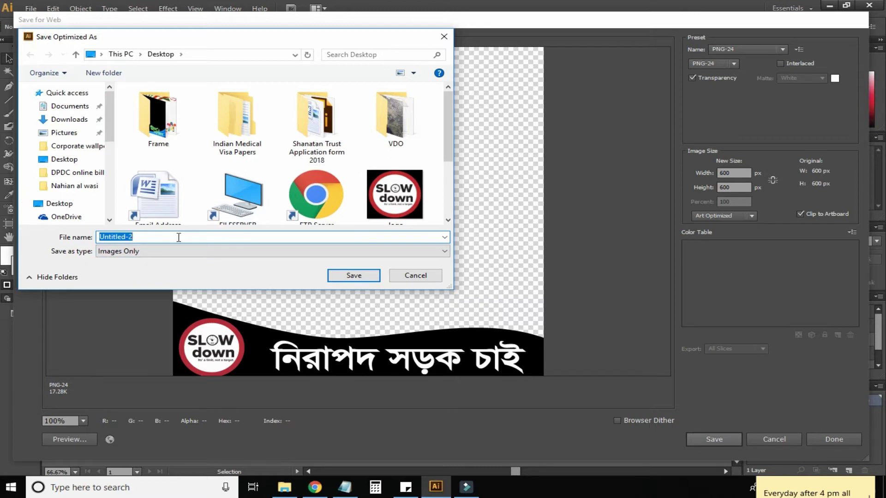
type("Nirapad sharak Chai")
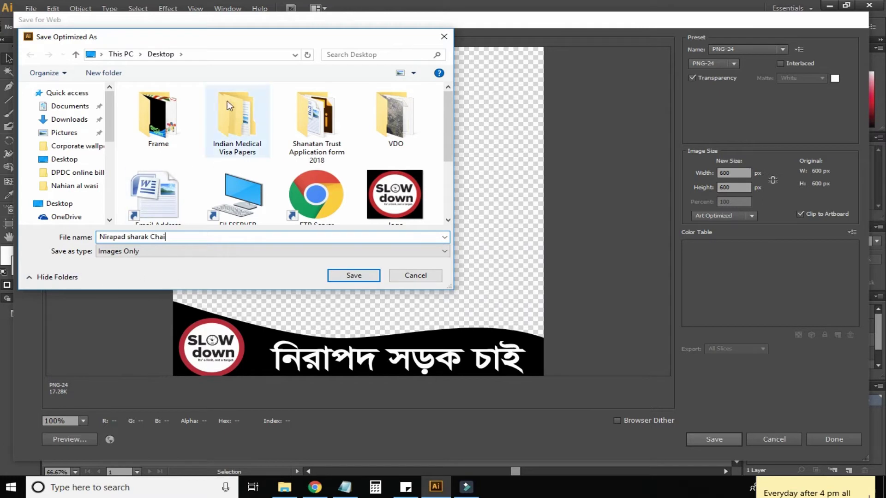
left_click(368, 276)
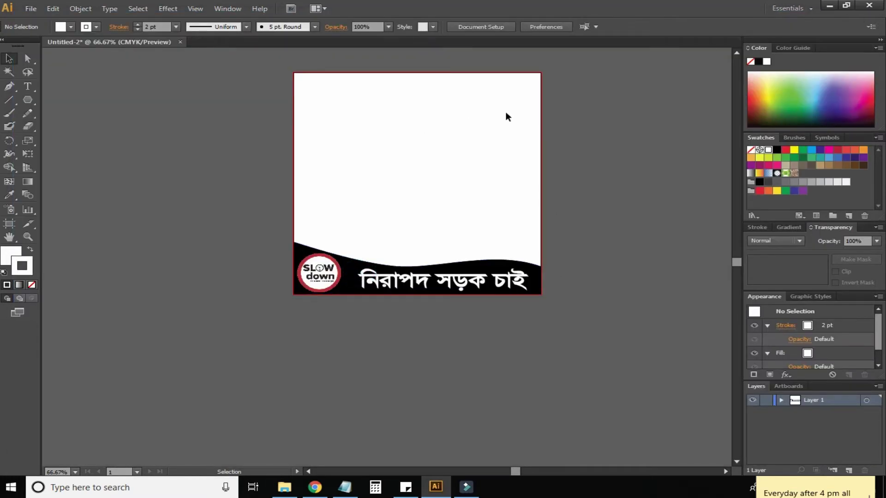
Step: Close Illustrator, view the exported Nirapad-sharak-Chai image from the desktop, and close the image viewer
left_click(870, 6)
left_click(505, 256)
double_click(65, 422)
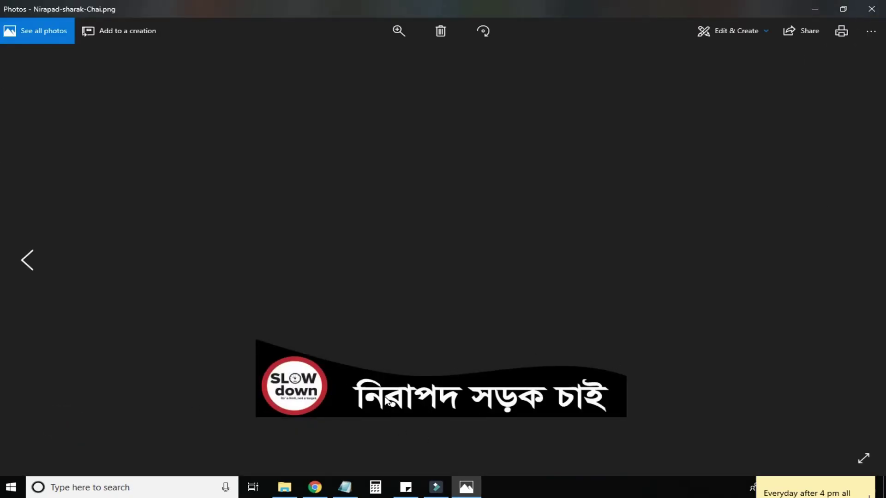
left_click(879, 6)
Step: Move the exported PNG into the desktop's Frame folder, check it inside the maximized folder, and minimize the folder window
left_click_drag(68, 417, 75, 302)
double_click(76, 302)
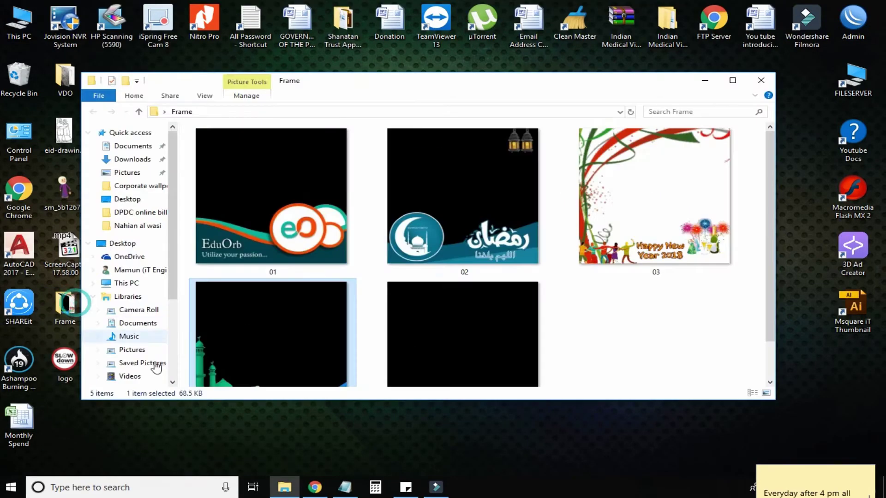
left_click(732, 81)
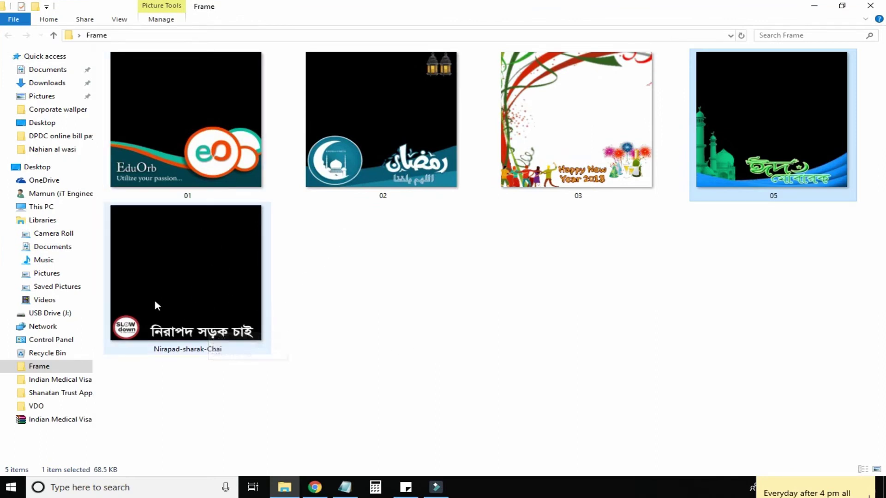
left_click(815, 7)
right_click(287, 147)
left_click(317, 197)
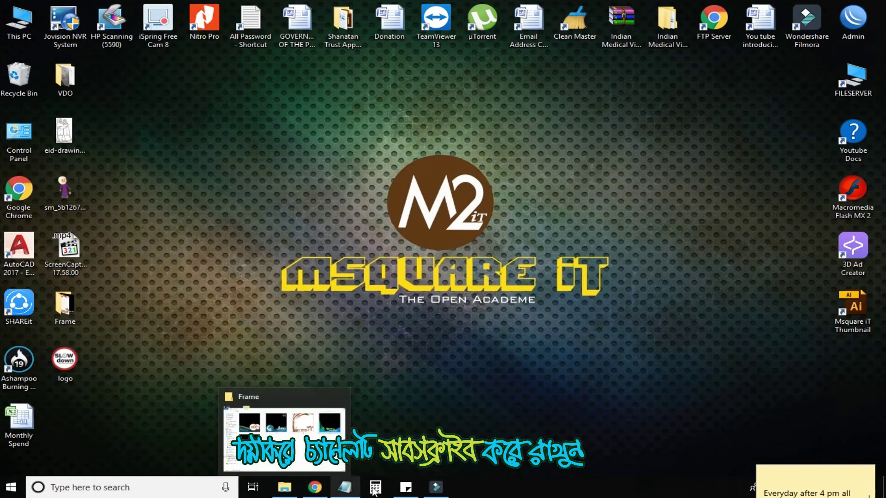
Step: Switch to Chrome, open a new tab, and close the logo image search tab
left_click(315, 488)
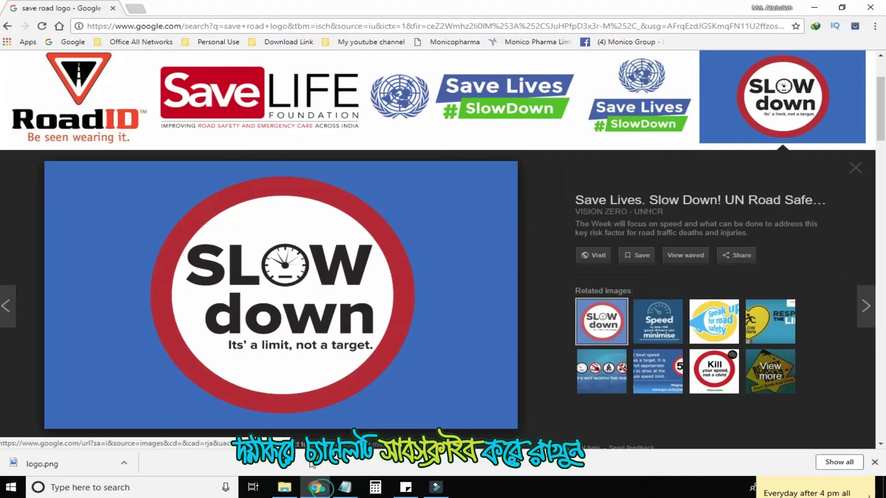
left_click(135, 9)
left_click(112, 8)
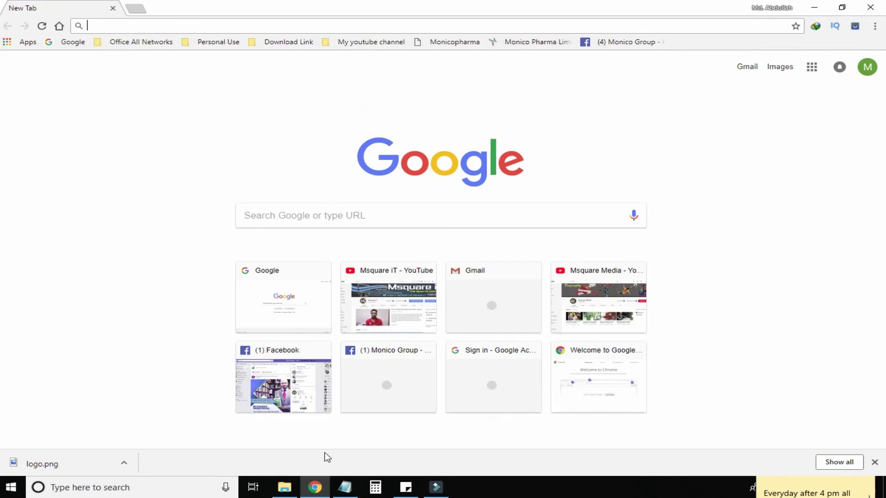
left_click(345, 488)
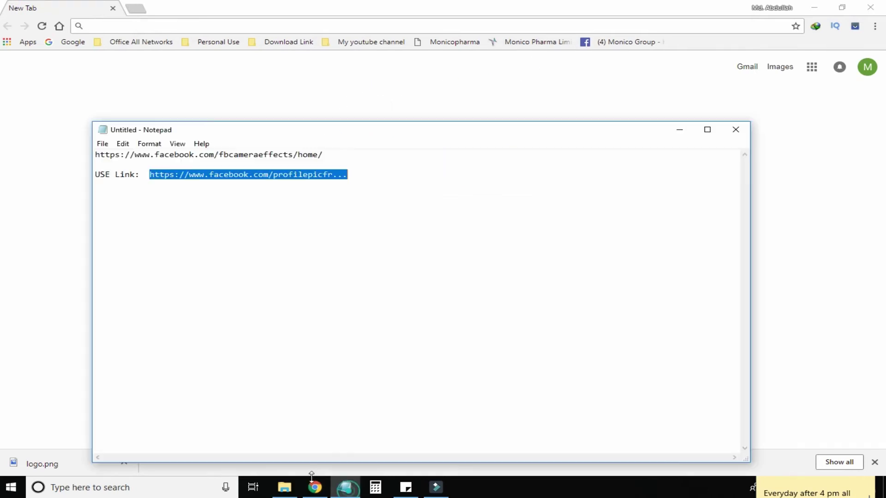
left_click(197, 214)
left_click_drag(327, 155, 93, 155)
key("ctrl+c")
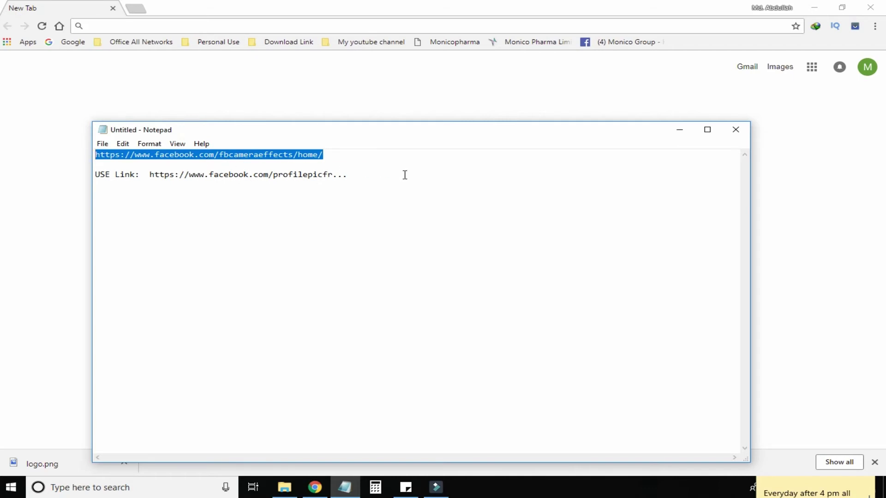
left_click(679, 130)
left_click(193, 27)
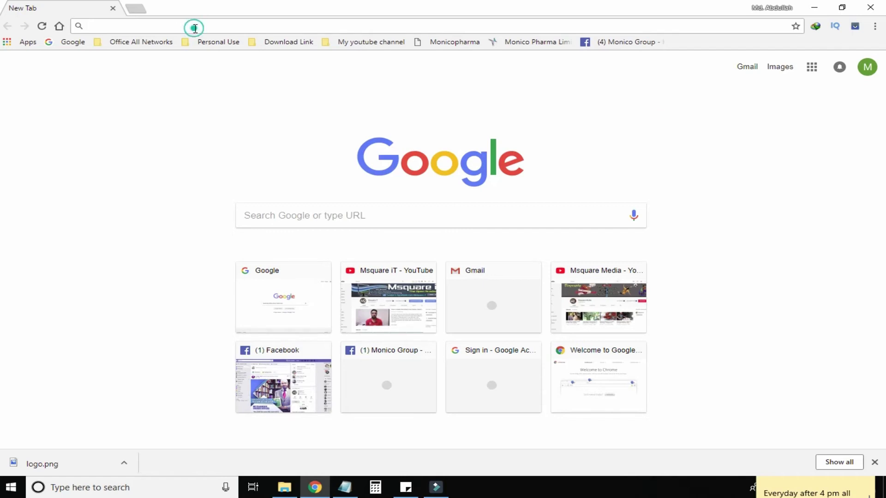
key("ctrl+v")
key("Return")
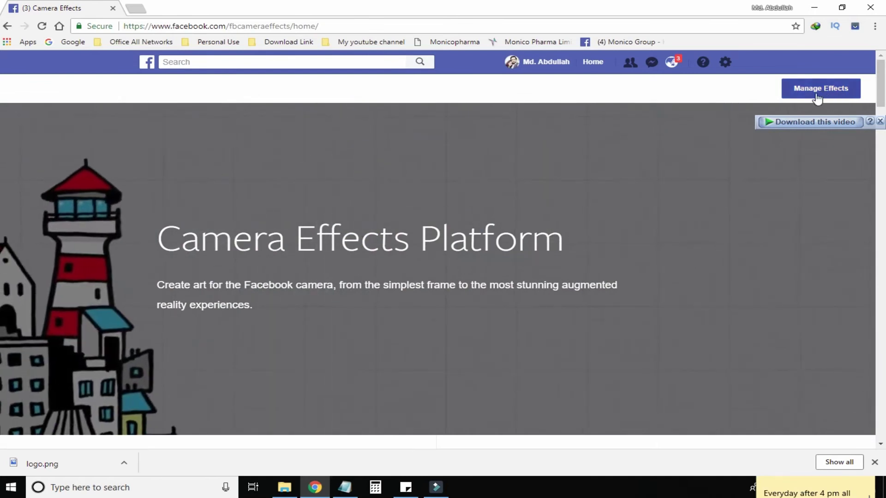
Step: Go to the Manage Effects page and start creating a new frame up to its design stage
left_click(817, 94)
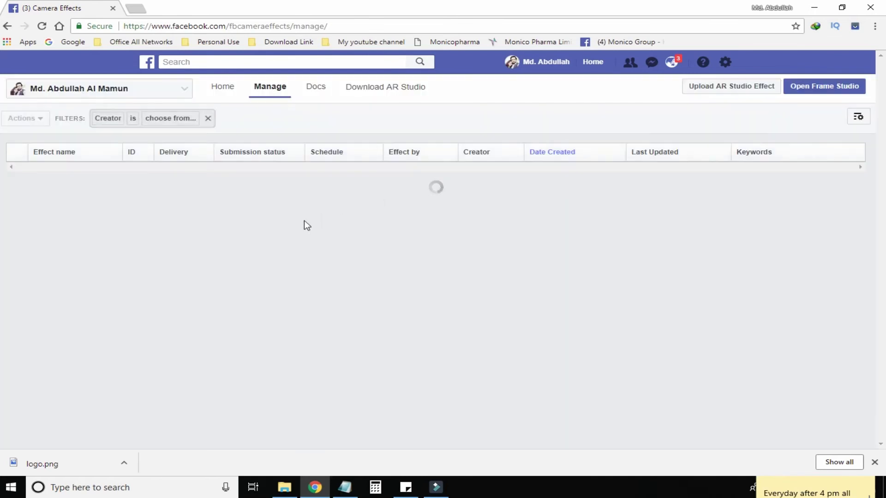
scroll(349, 266, "down", 2)
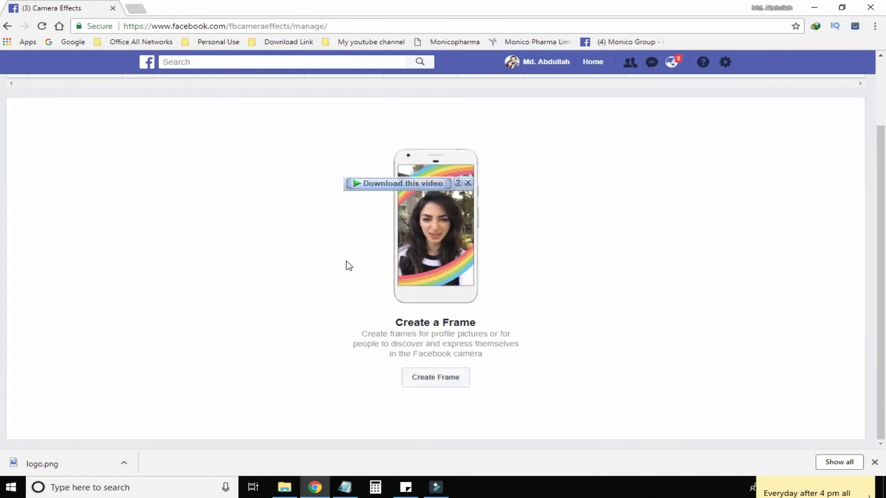
left_click(439, 381)
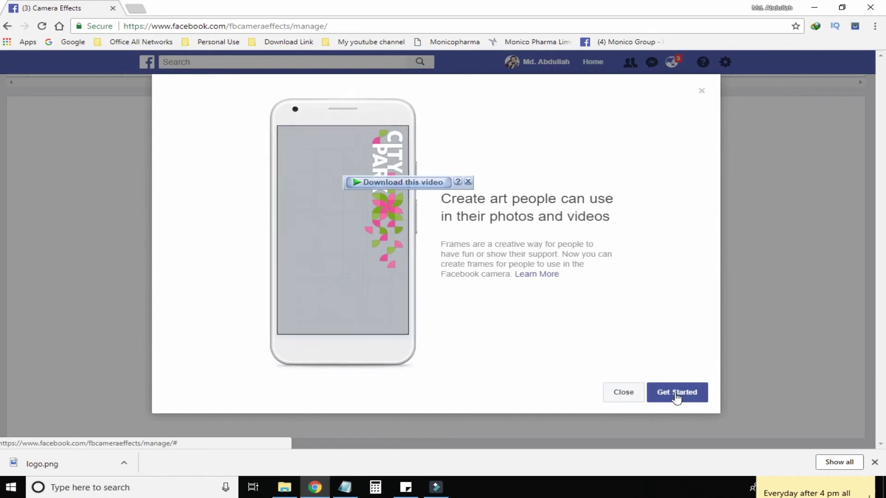
left_click(677, 395)
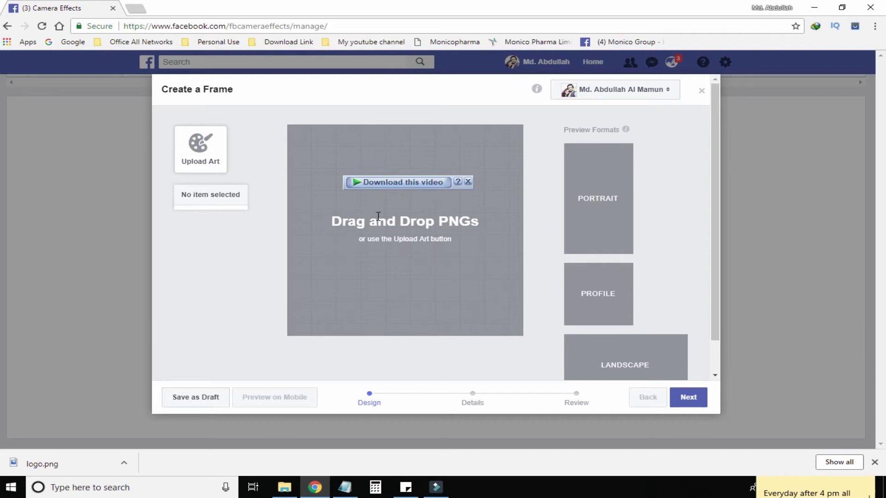
Step: Start uploading art for the frame and browse the Desktop files for the PNG
left_click(219, 167)
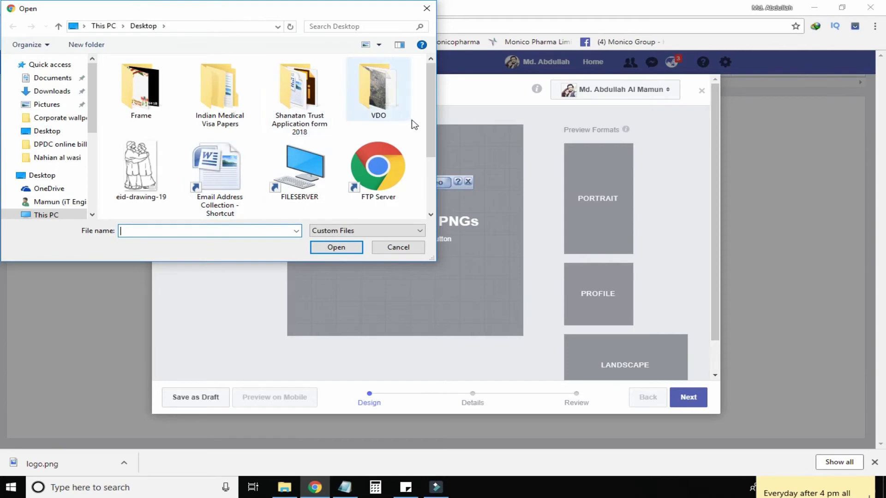
left_click_drag(433, 105, 430, 165)
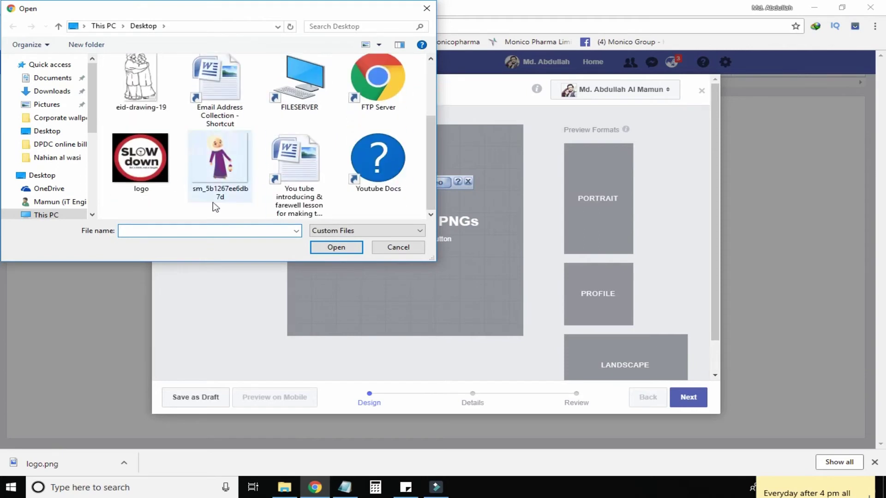